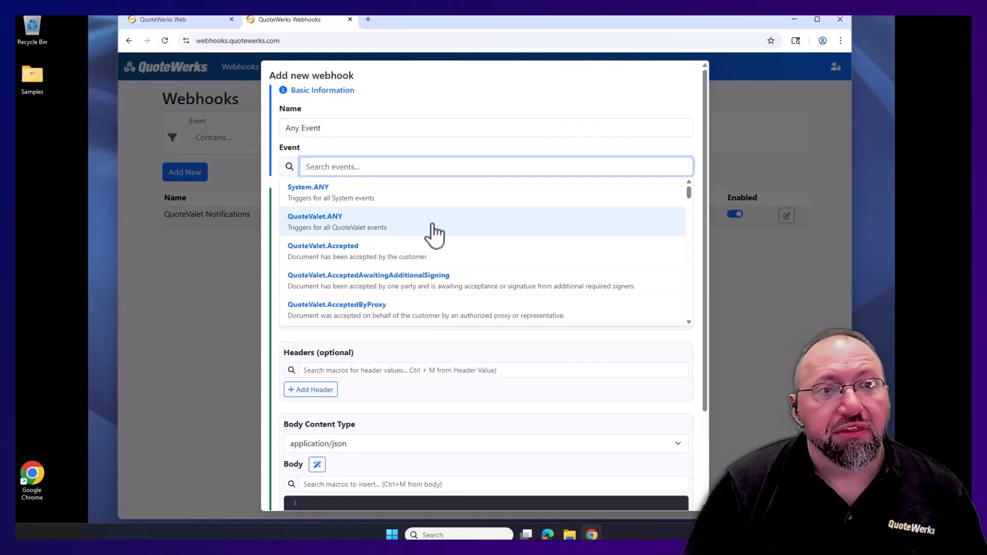
- Set the new webhook's event to QuoteValet.ANY, leaving the POST method and an empty Url
scroll(502, 232, down, 5)
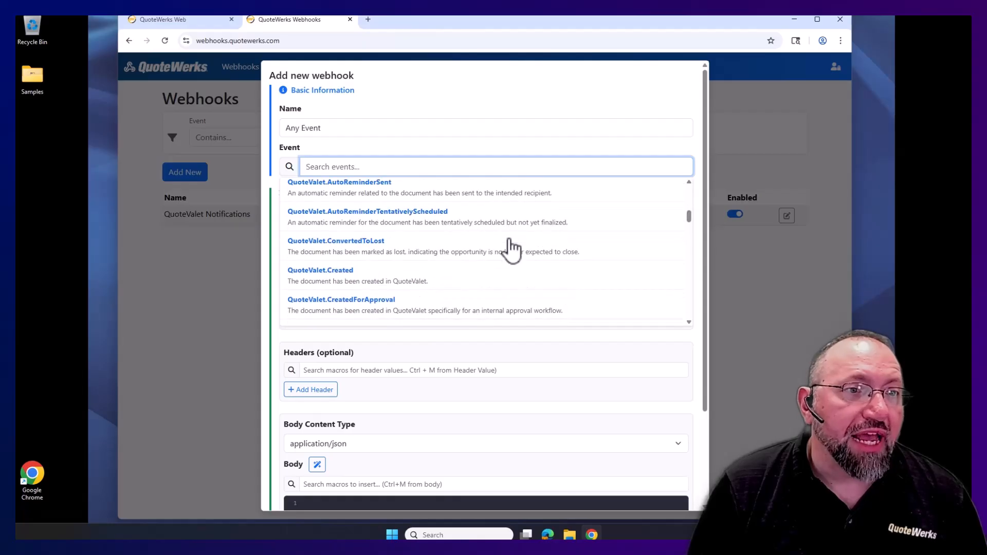
scroll(512, 250, down, 2)
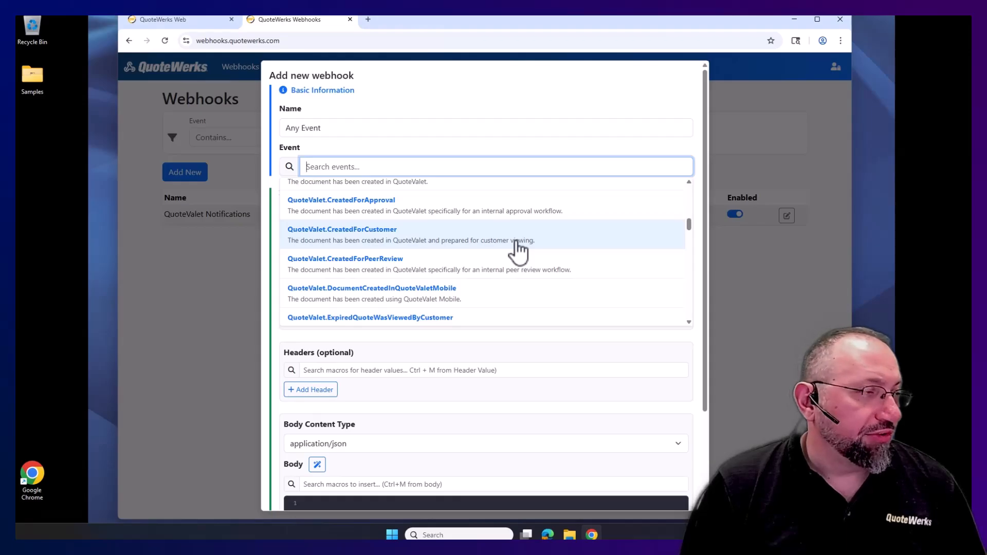
scroll(514, 257, down, 6)
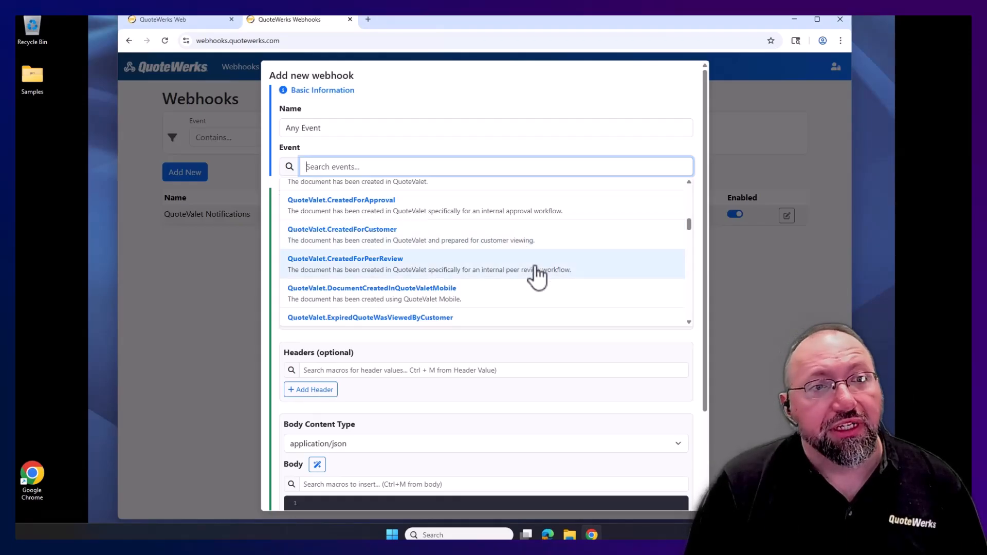
scroll(498, 276, down, 5)
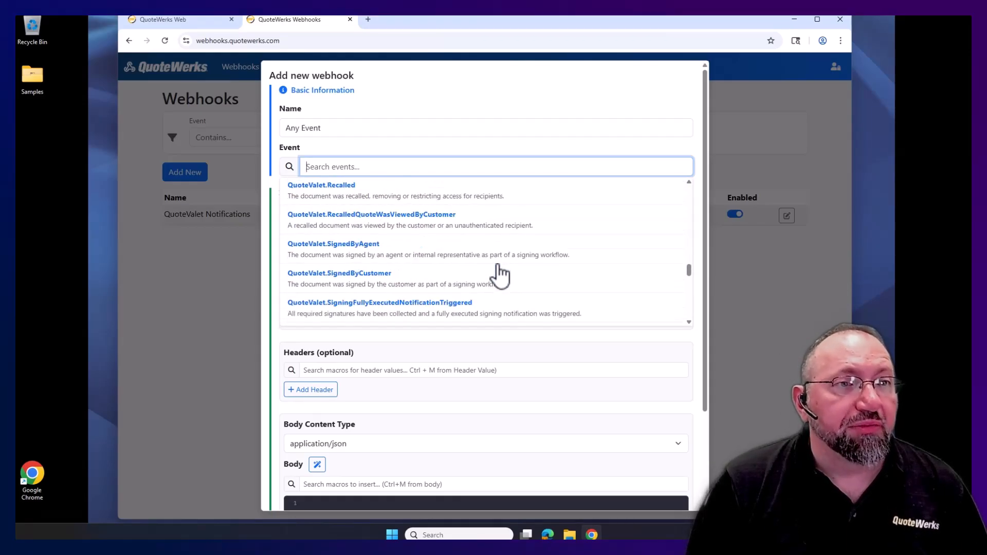
scroll(507, 273, up, 20)
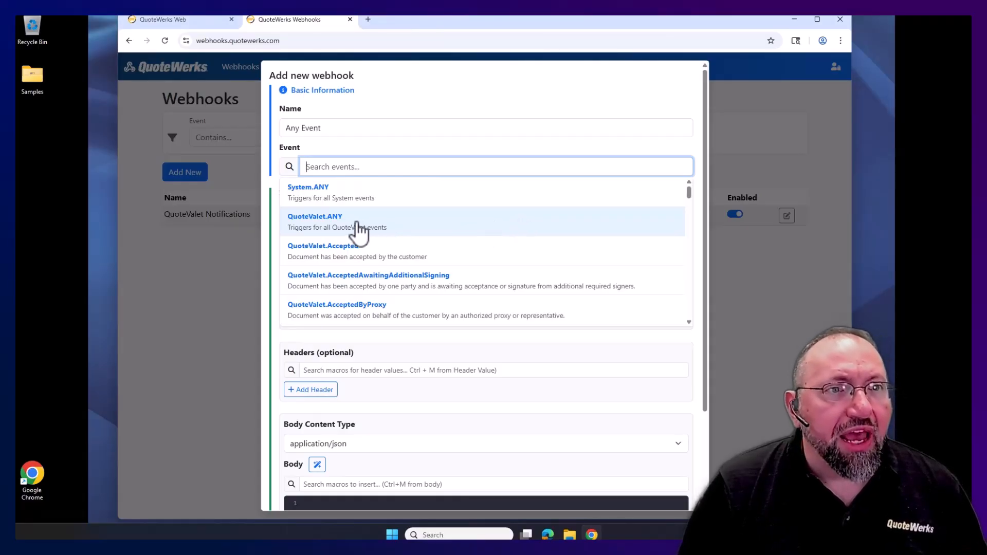
click(408, 228)
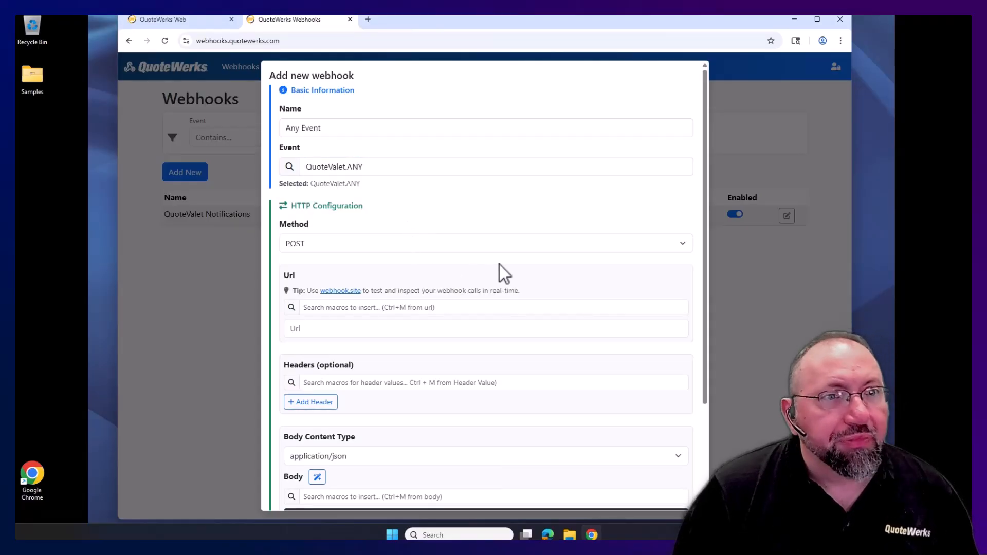
scroll(493, 267, down, 2)
click(319, 224)
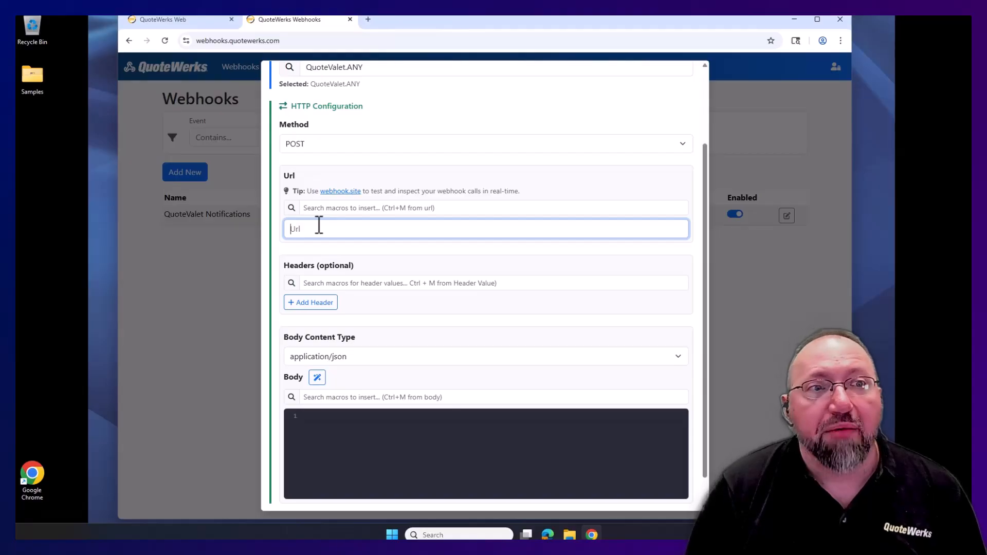
- Generate a unique Webhook.site test URL, copy it, and return to the QuoteWerks webhook form
click(351, 194)
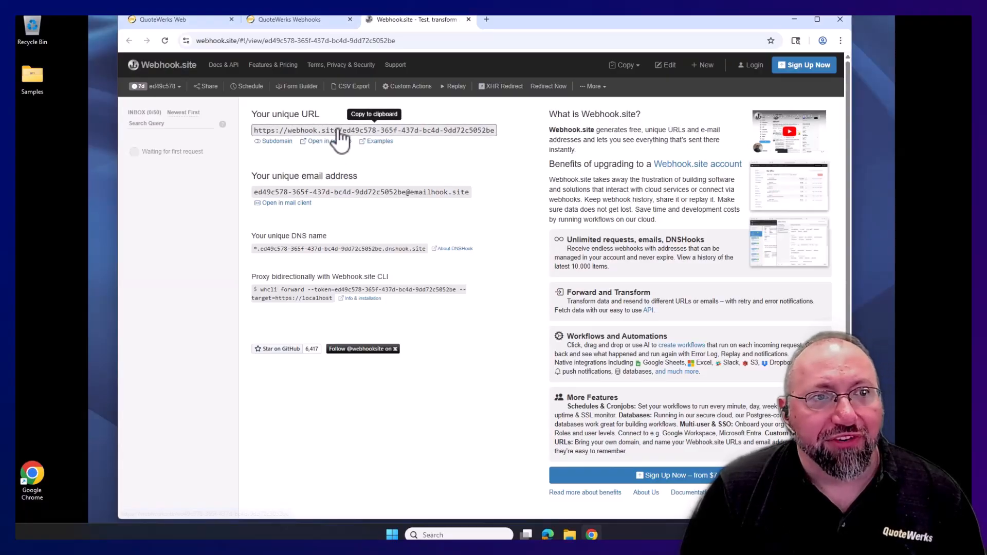
click(378, 132)
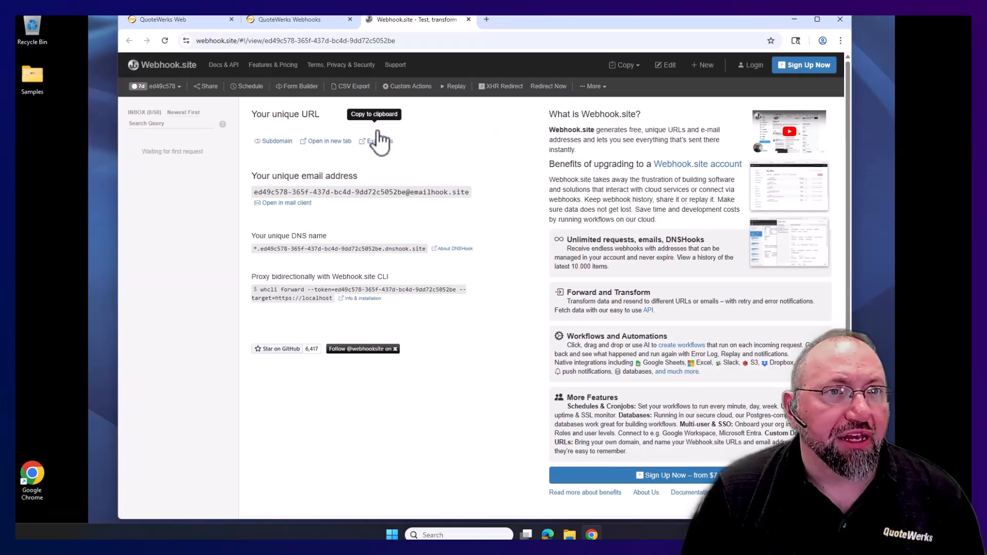
click(286, 19)
- Paste the copied Webhook.site address into the webhook's Url field, leaving headers empty
click(333, 232)
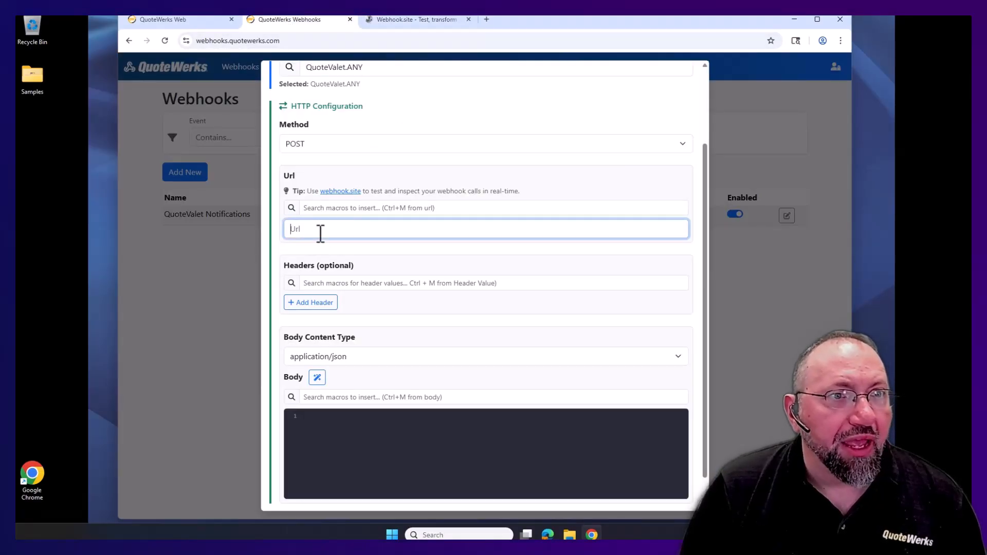
click(486, 282)
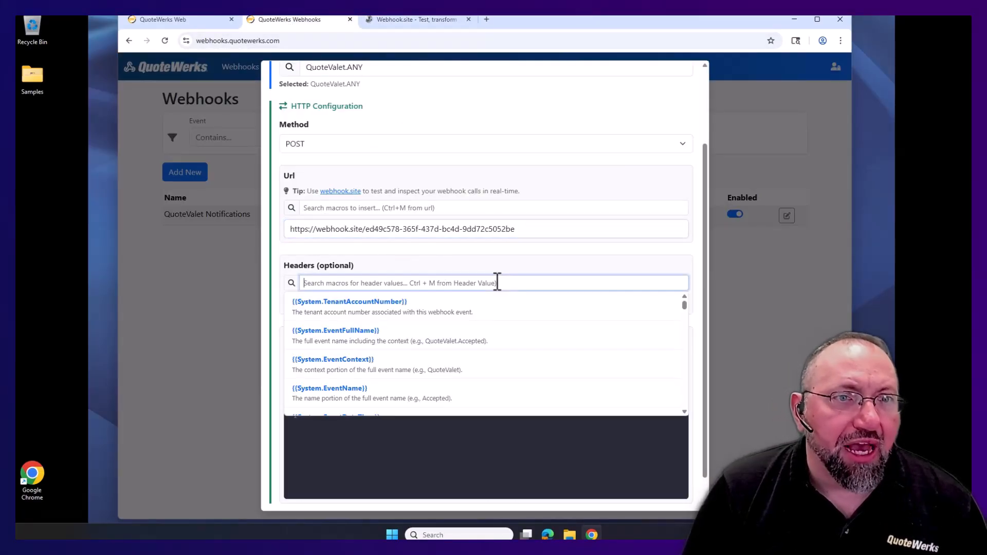
click(524, 257)
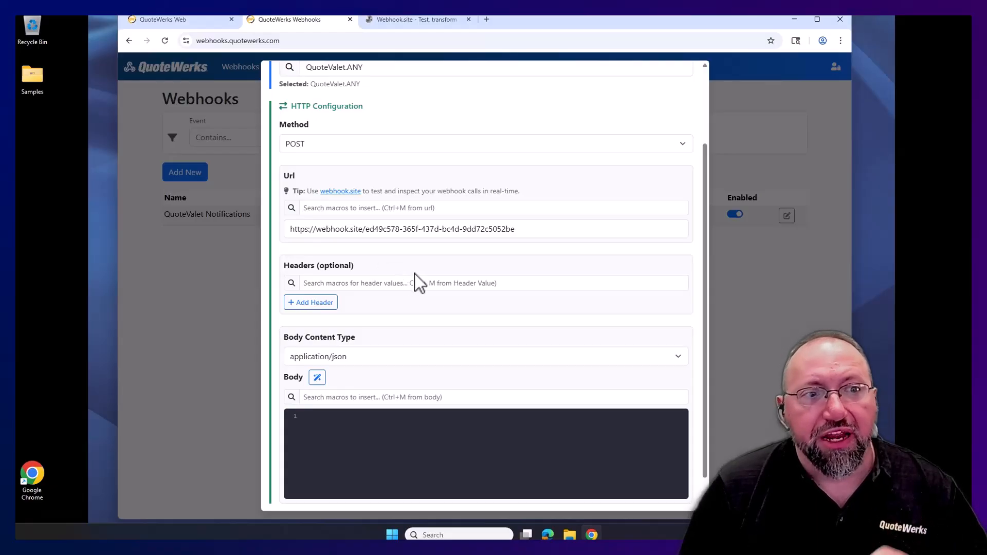
scroll(465, 337, down, 1)
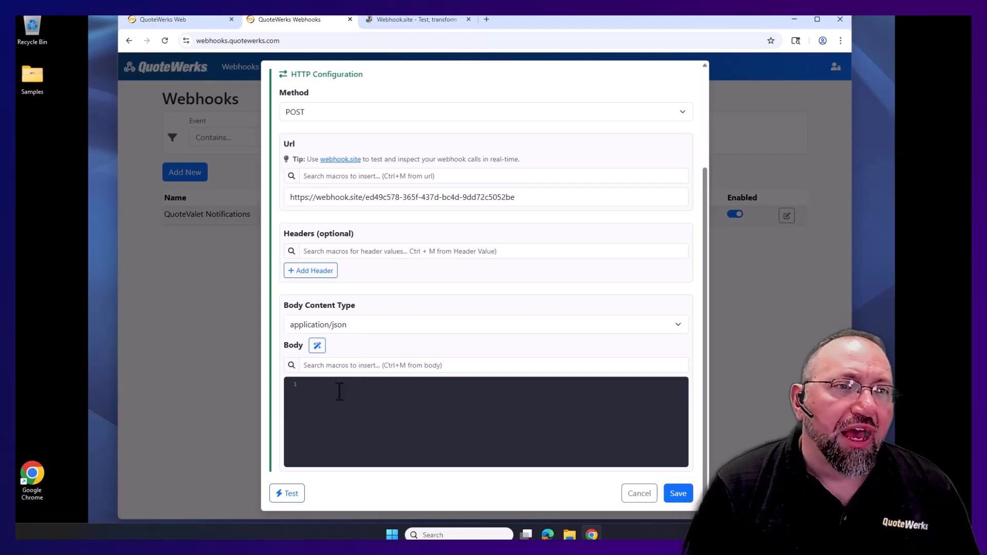
- Insert the default nine-line JSON macro template into the Body and keep application/json as content type
click(317, 346)
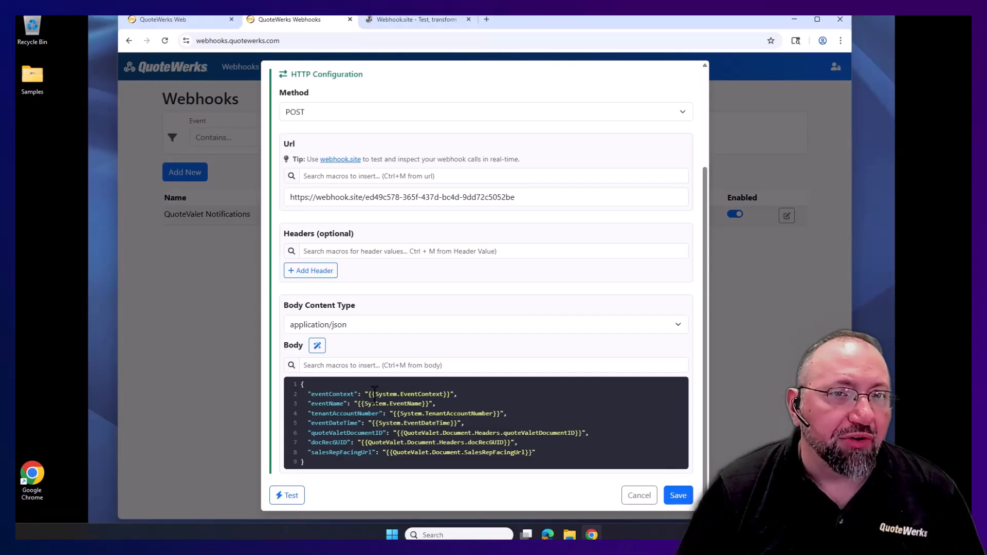
scroll(470, 295, down, 1)
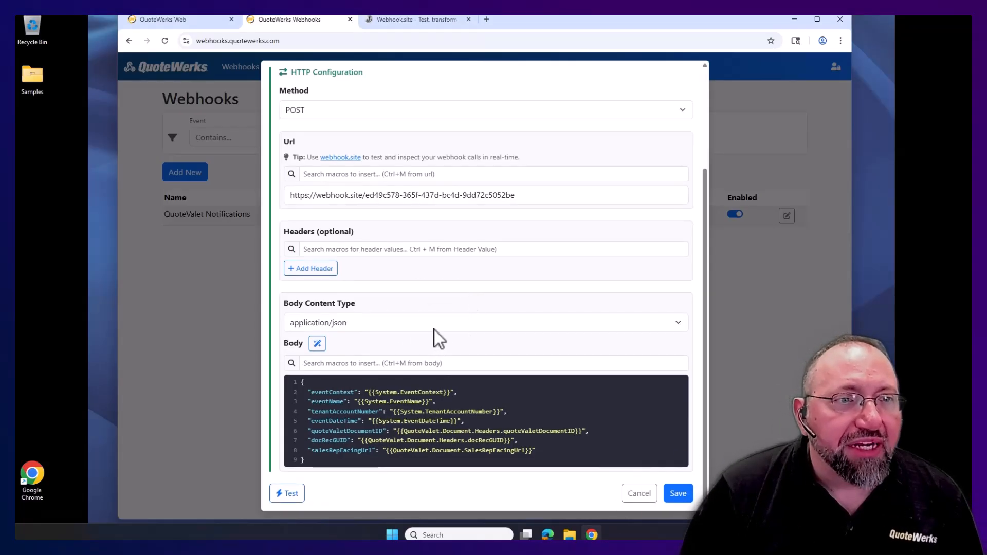
click(378, 324)
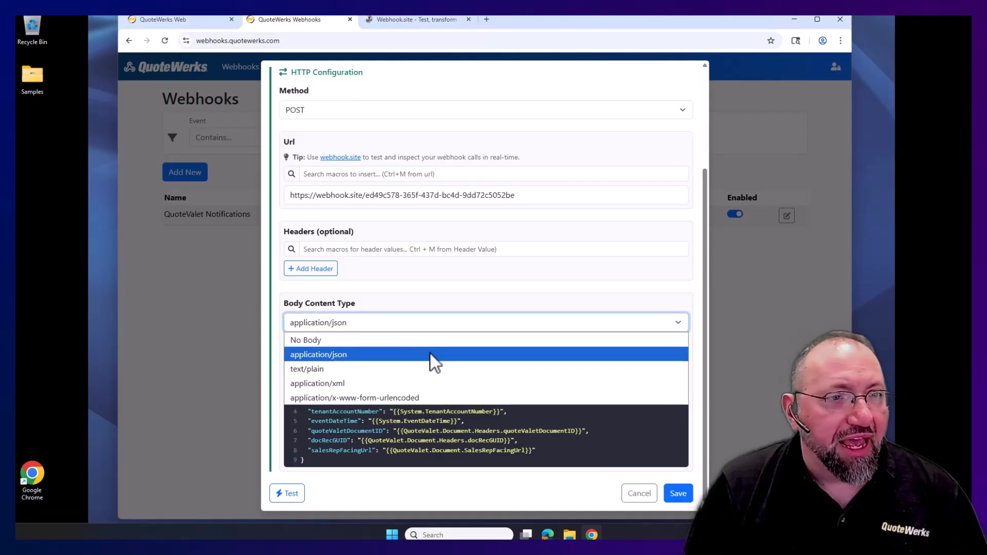
click(520, 317)
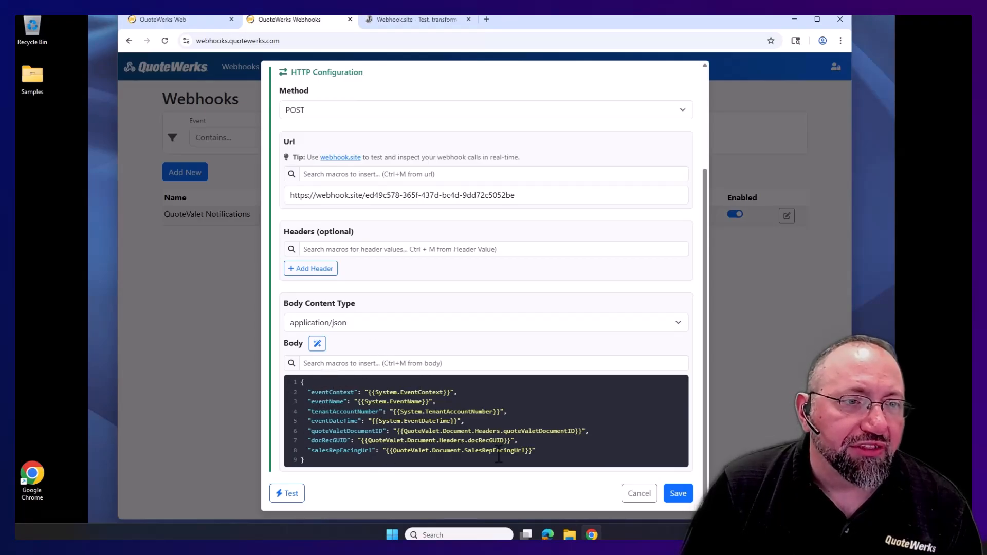
click(377, 363)
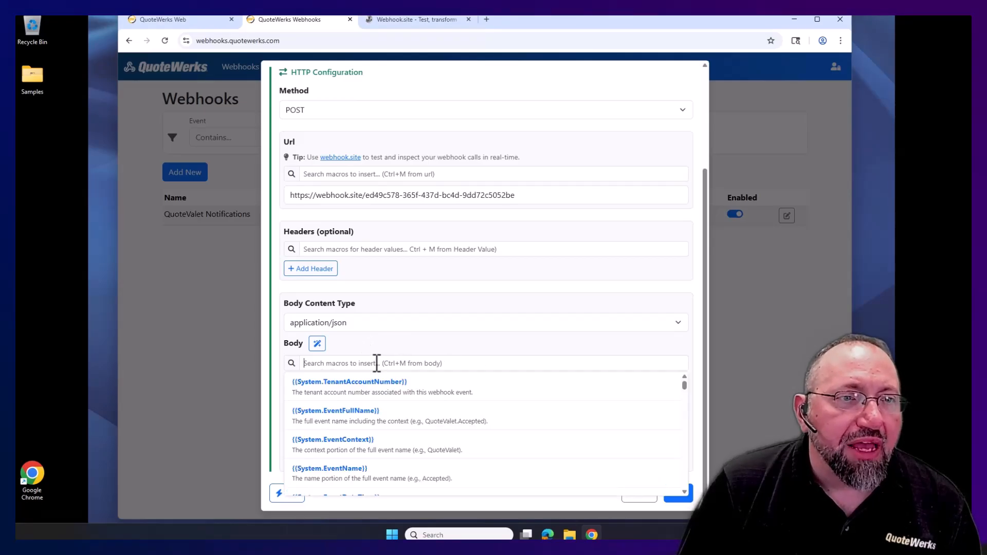
scroll(514, 431, down, 2)
scroll(514, 434, down, 8)
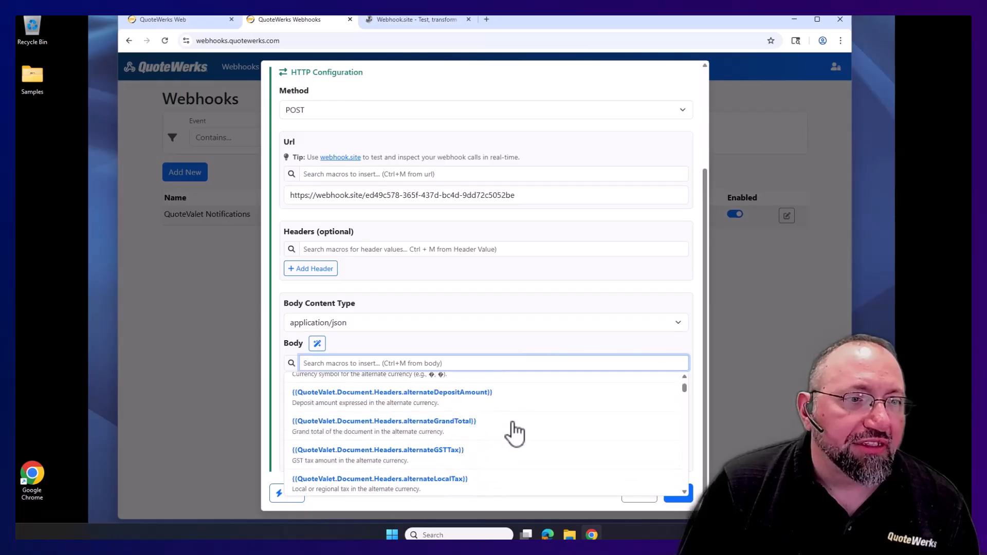
scroll(513, 434, down, 8)
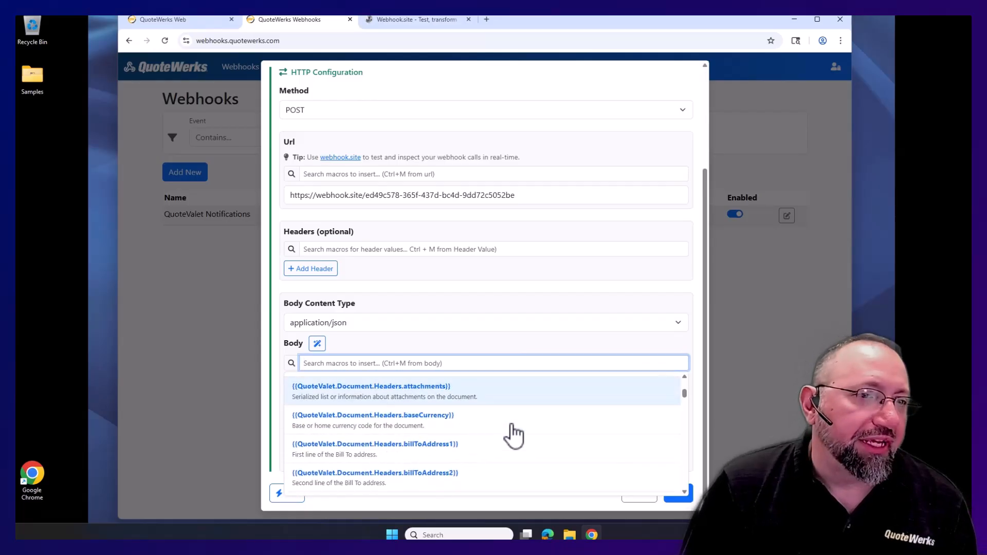
scroll(512, 440, down, 10)
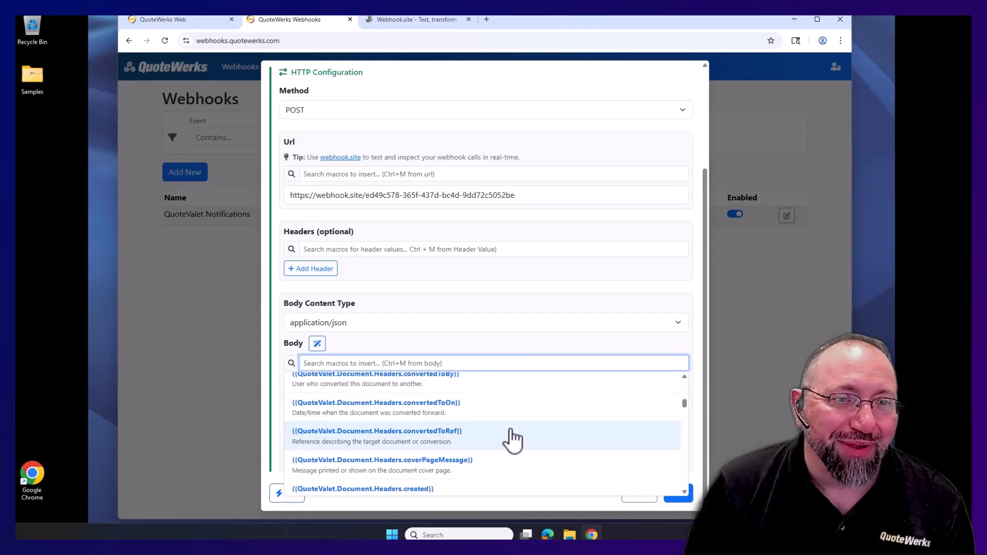
click(403, 346)
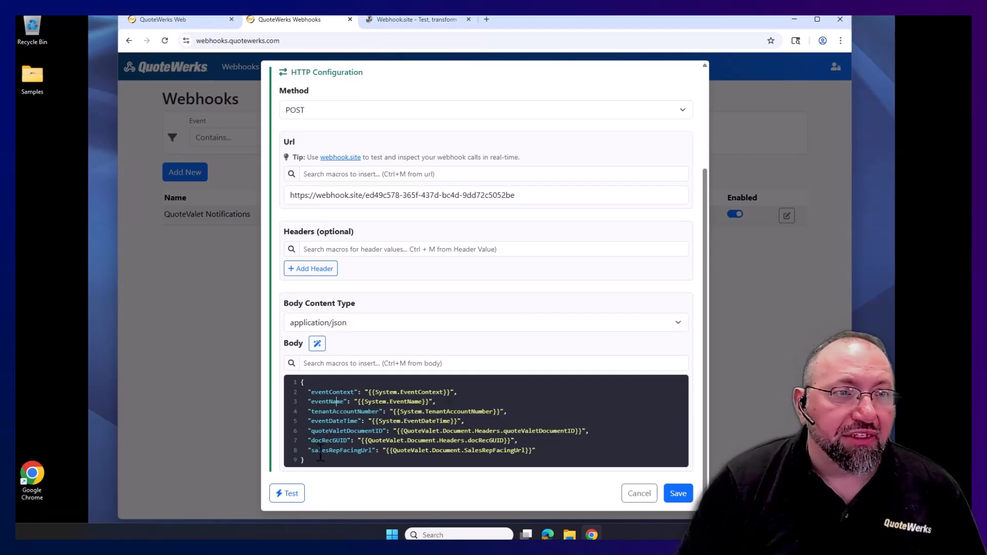
- Try the full all-macros JSON body, then revert to the short nine-line default template
click(317, 344)
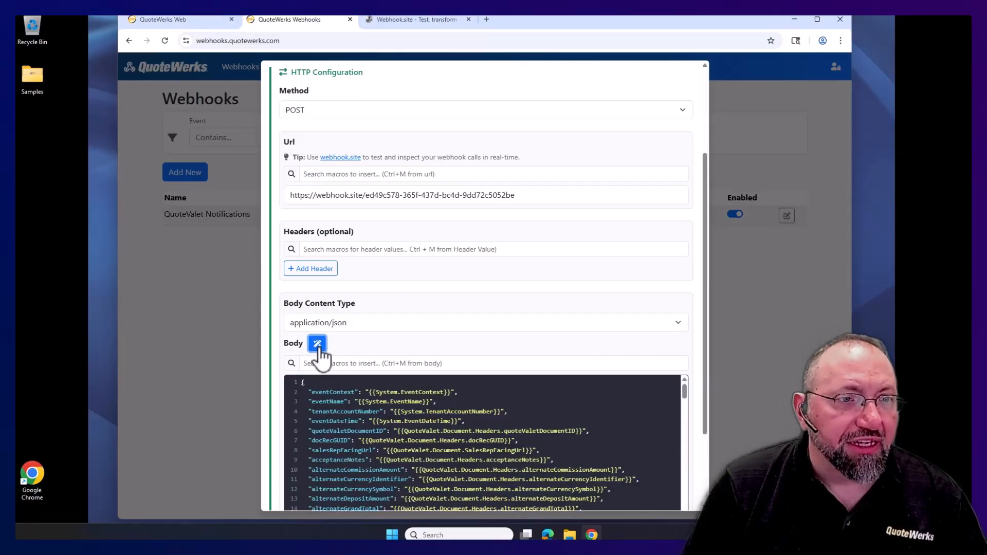
scroll(501, 413, down, 10)
scroll(501, 414, down, 15)
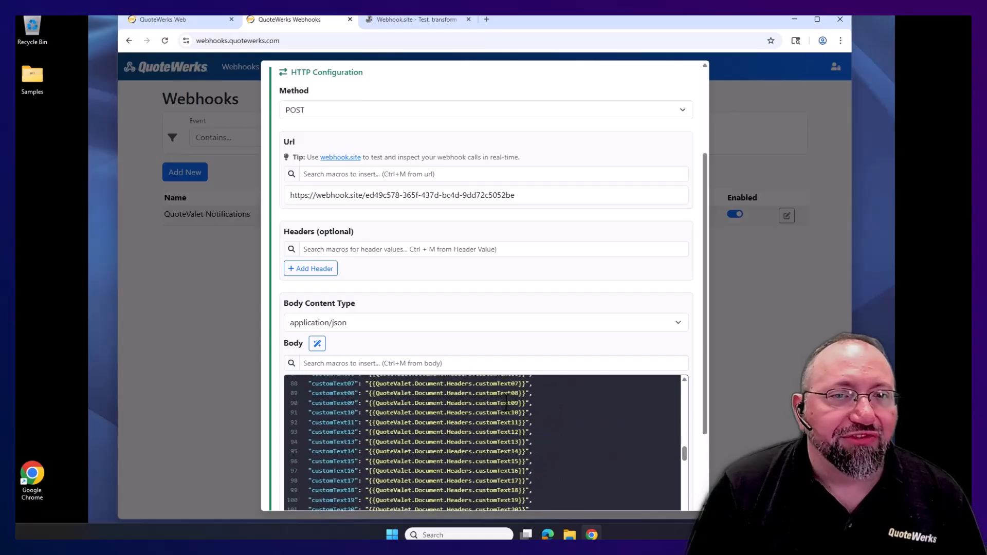
scroll(493, 401, down, 12)
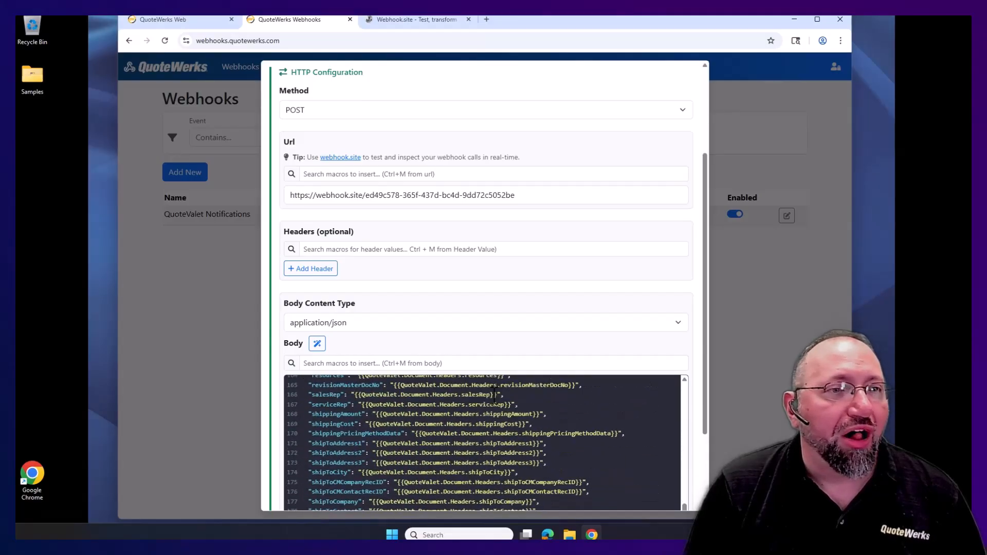
scroll(491, 356, down, 3)
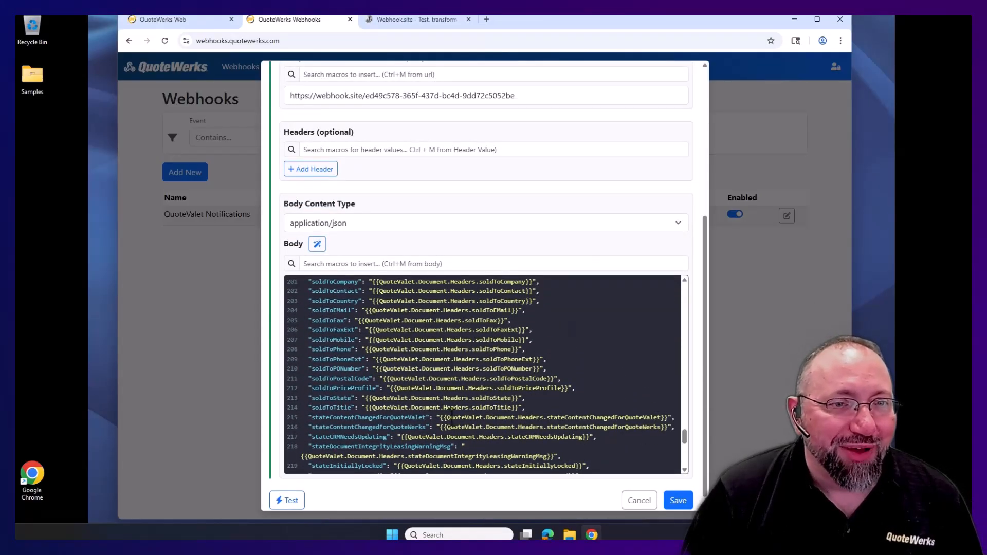
scroll(538, 416, down, 5)
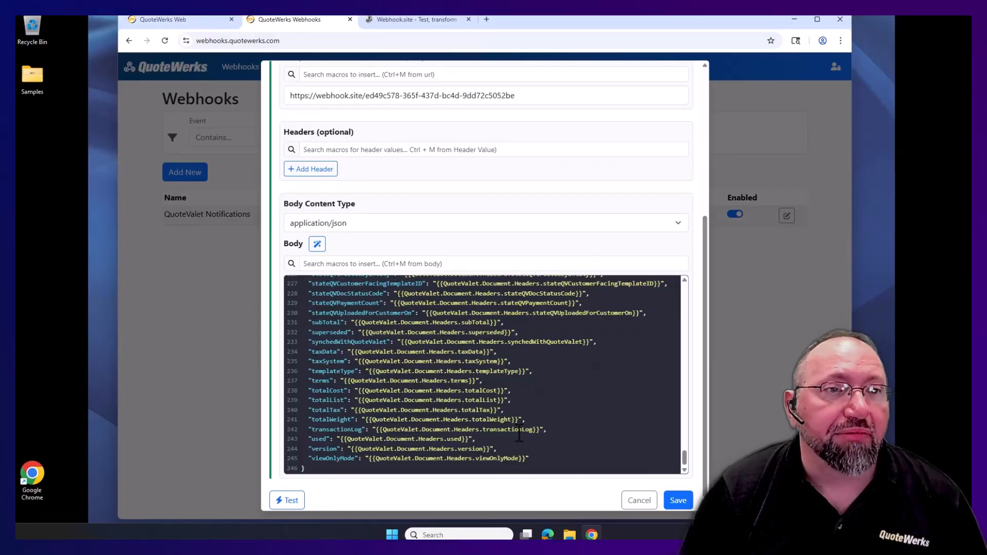
click(318, 244)
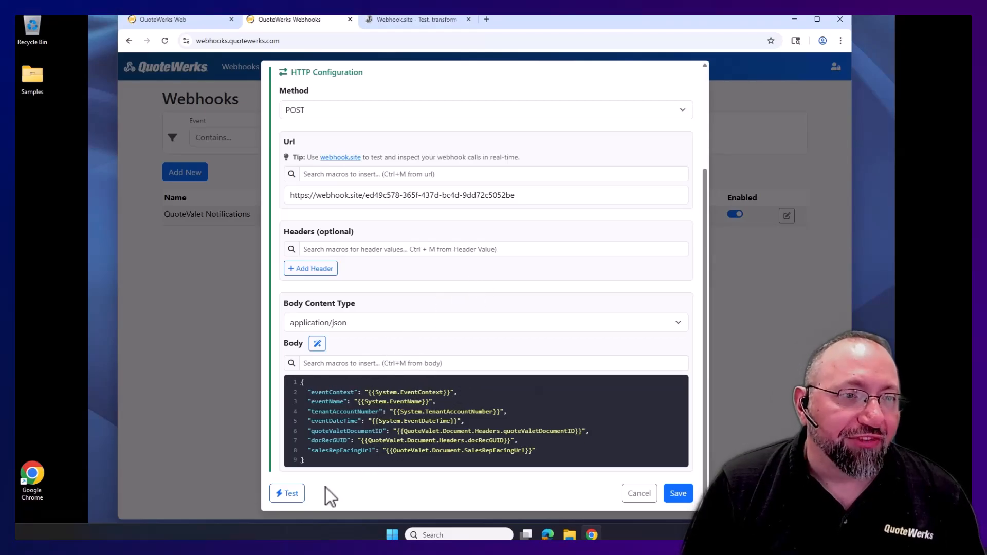
- Queue a test of the webhook using the sample QuoteValet.ANY values
click(290, 494)
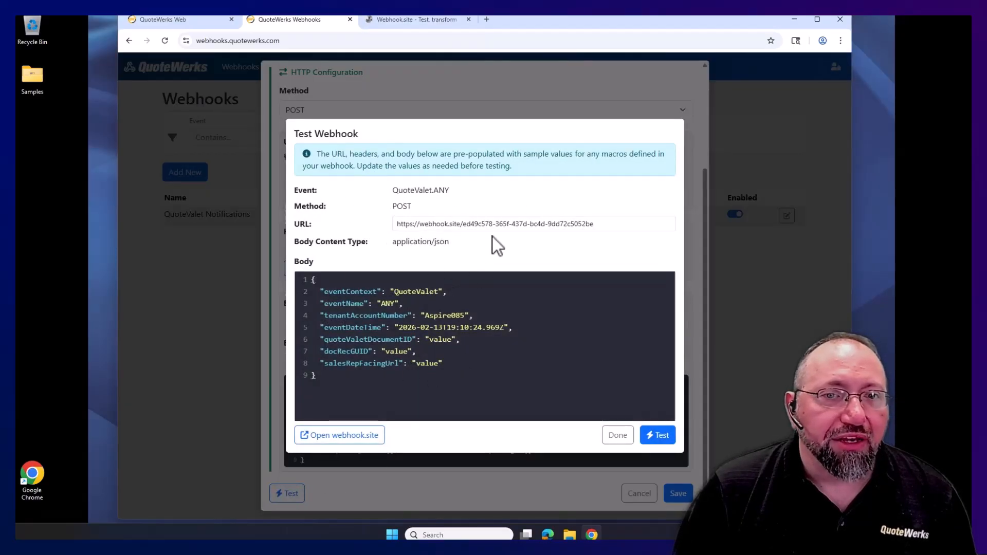
click(662, 435)
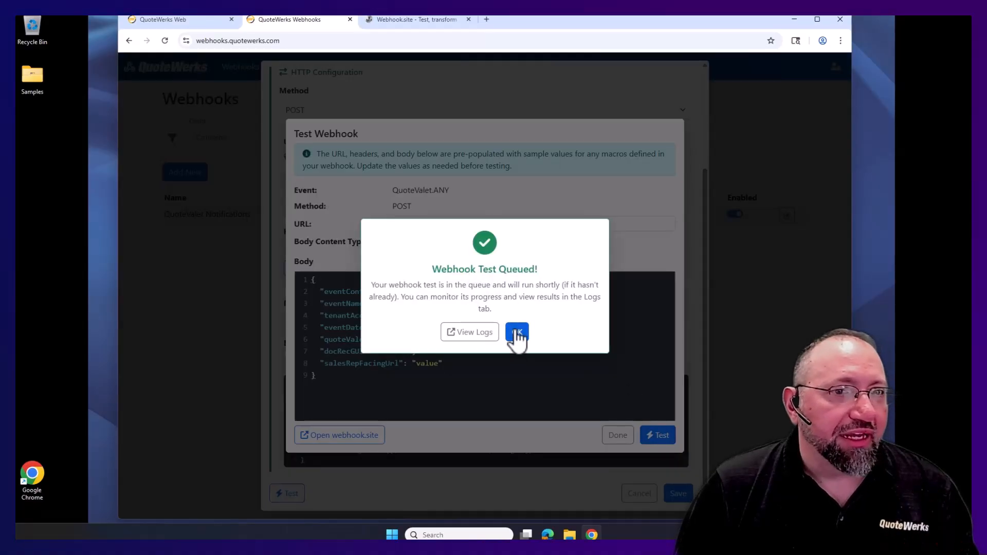
click(399, 20)
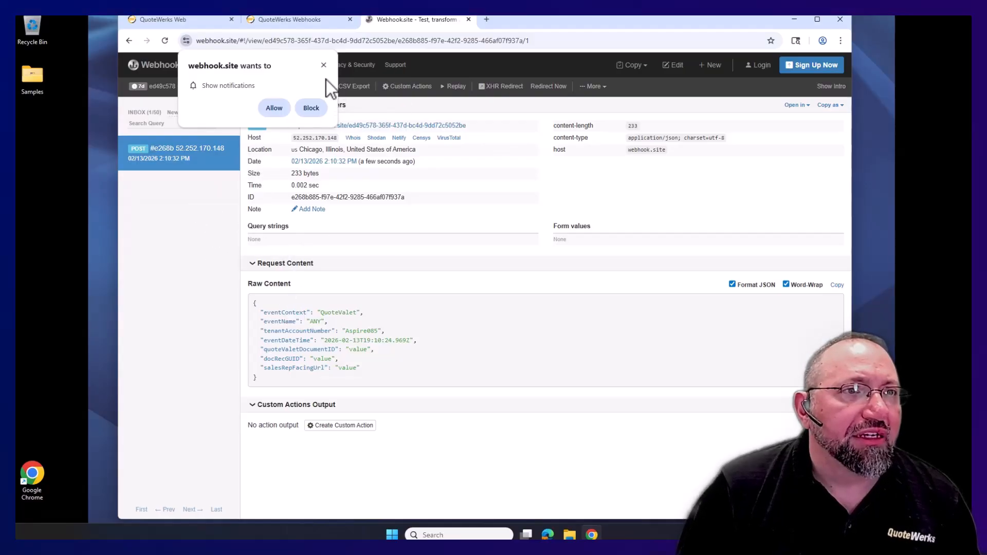
- Allow Webhook.site notifications and check the received test JSON with eventContext QuoteValet and eventName ANY
click(273, 109)
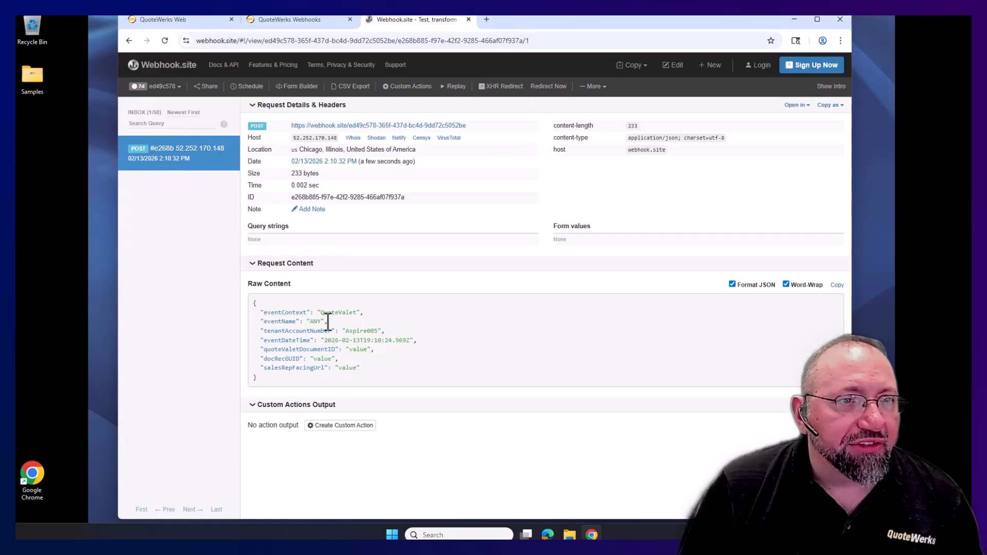
click(304, 20)
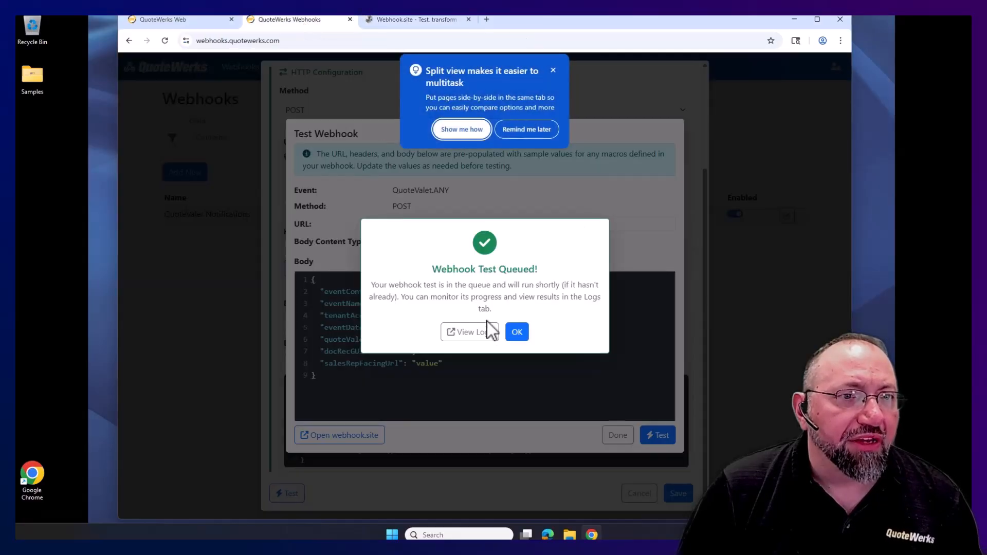
click(516, 333)
click(553, 71)
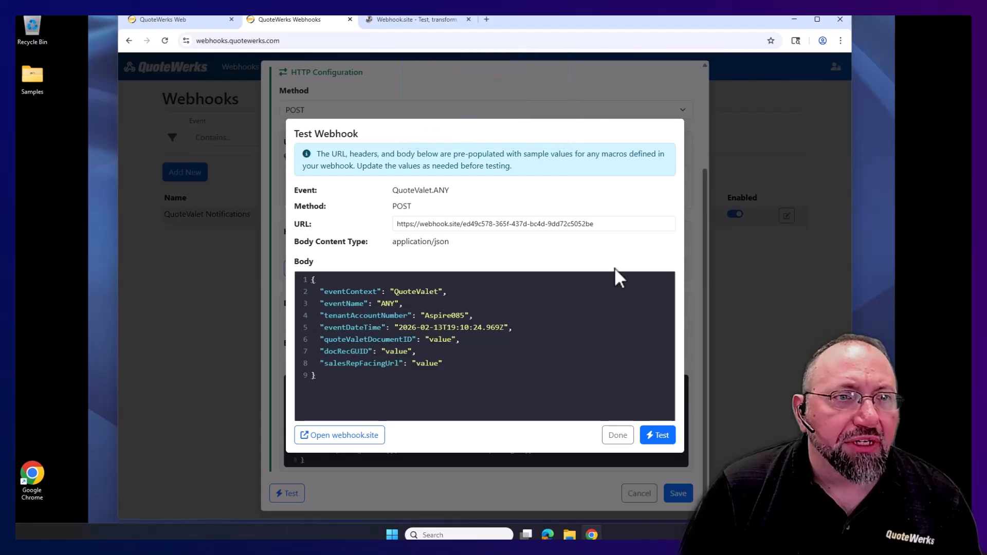
click(413, 20)
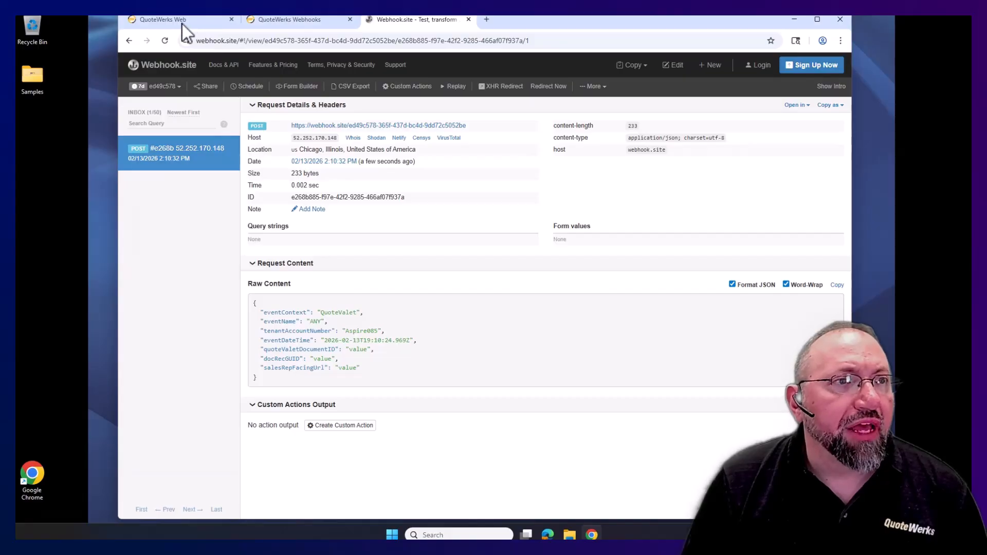
click(169, 20)
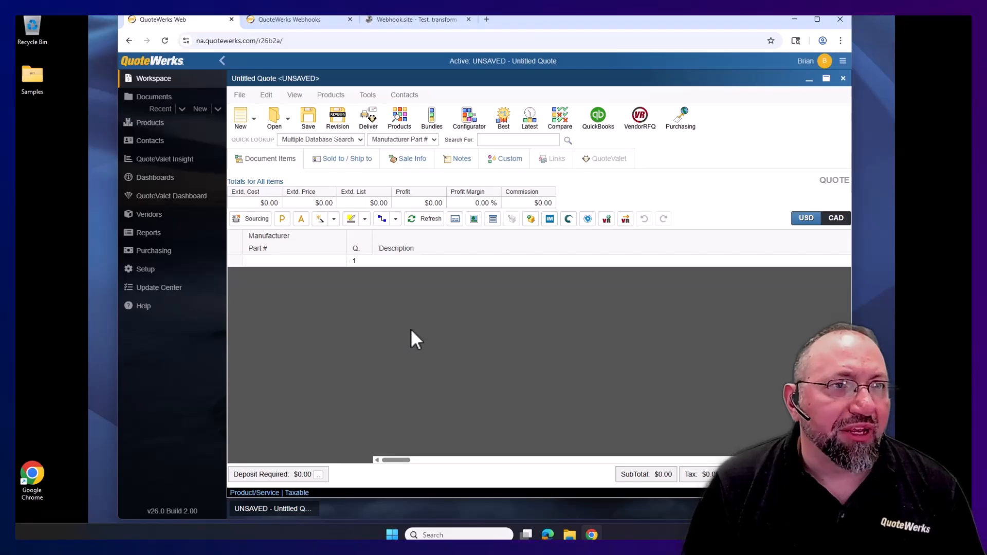
click(388, 21)
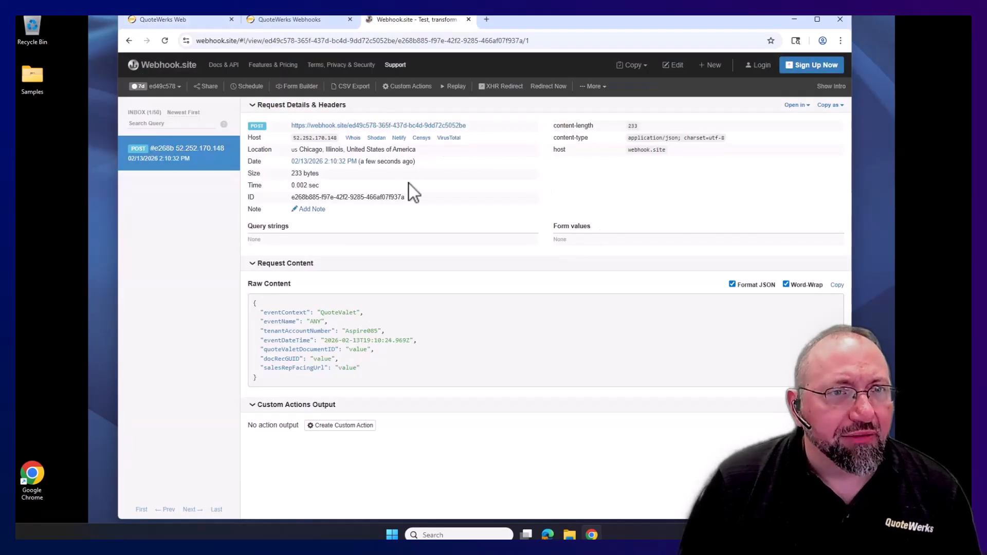
click(288, 19)
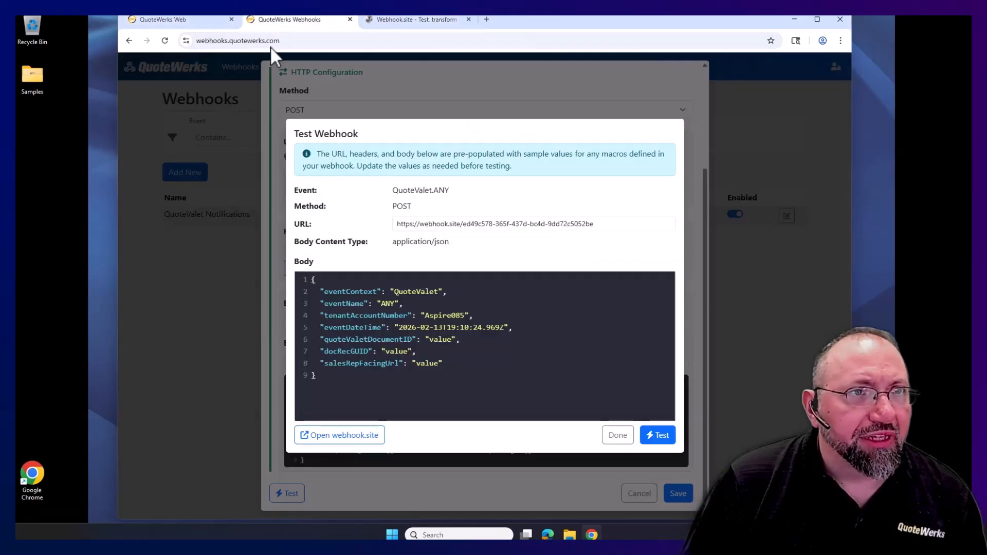
- Close the Test Webhook dialog and save the Any Event webhook
click(617, 436)
click(678, 494)
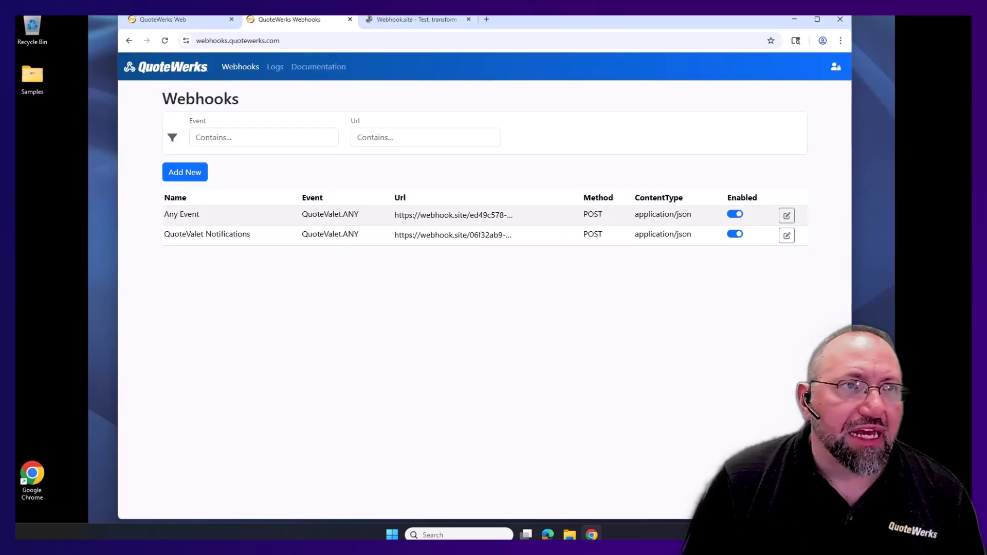
- Address the untitled quote to Aspire Technologies, Inc. via contact lookup and open the product search
click(165, 22)
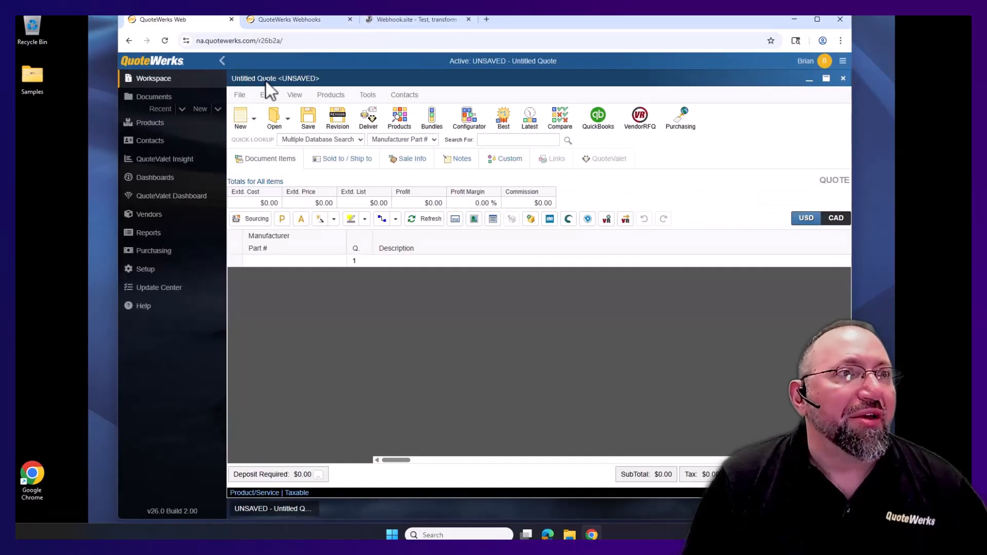
click(332, 160)
click(392, 190)
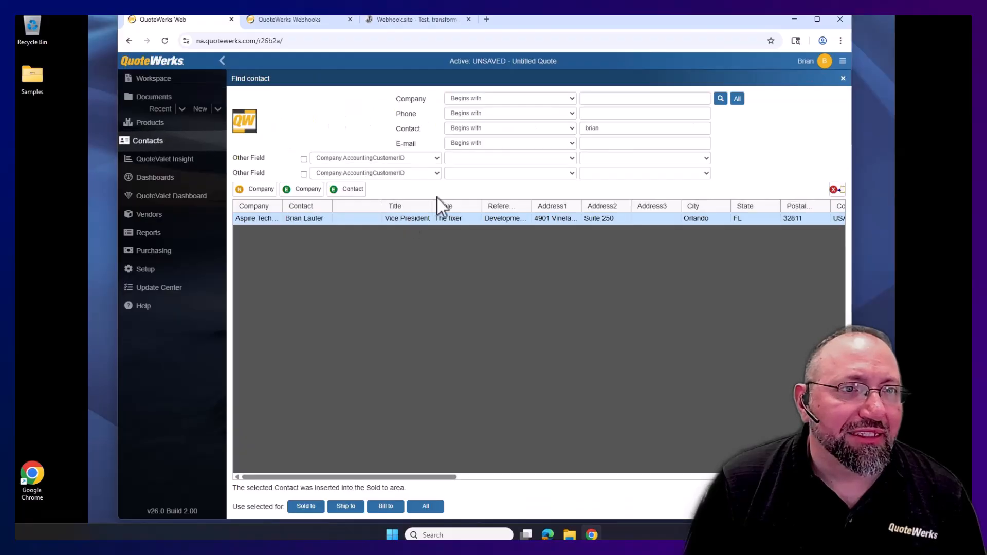
click(721, 102)
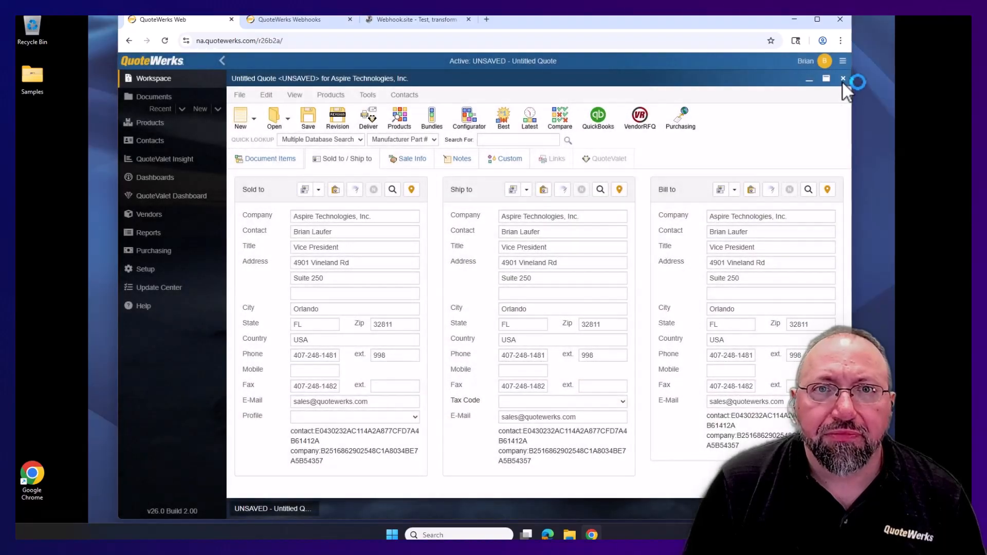
click(283, 160)
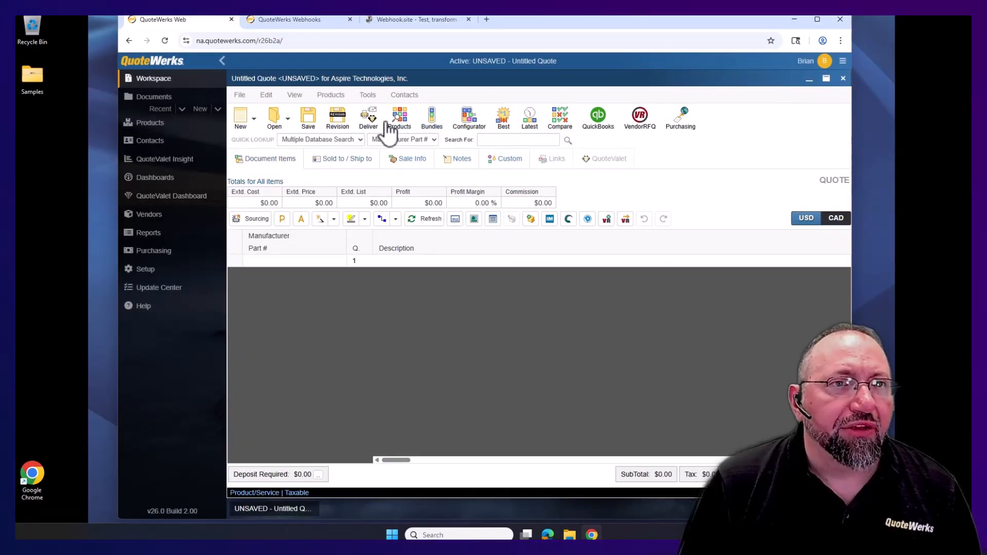
click(408, 123)
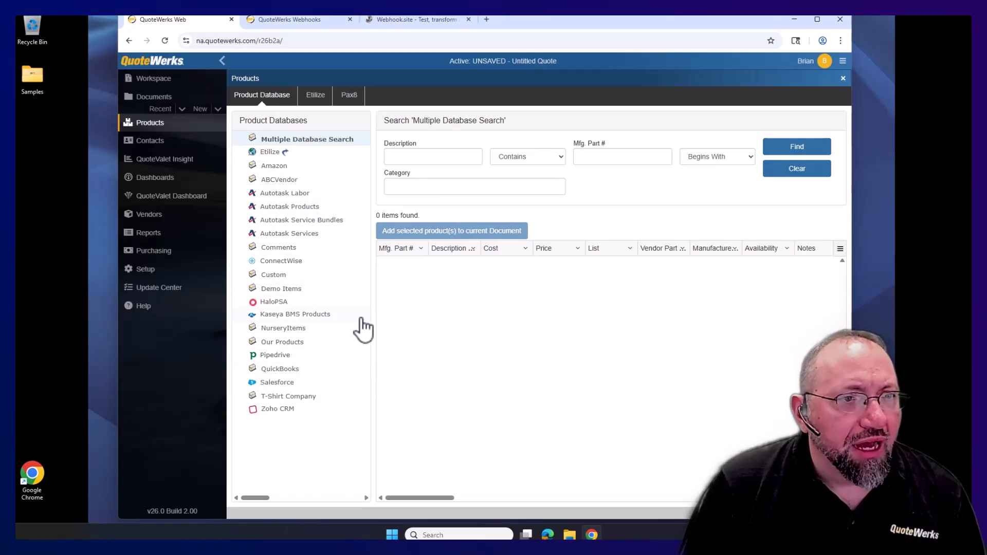
- Add MD20FL1 (20" TV DVD, PUREFLAT, AV) from Our Products, making the subtotal $491.25
click(295, 343)
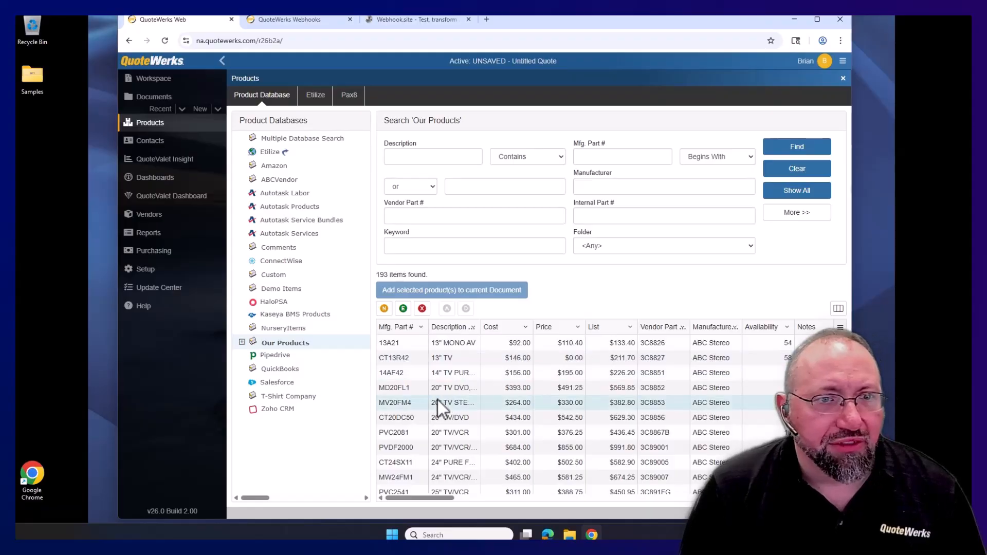
click(460, 389)
double_click(461, 390)
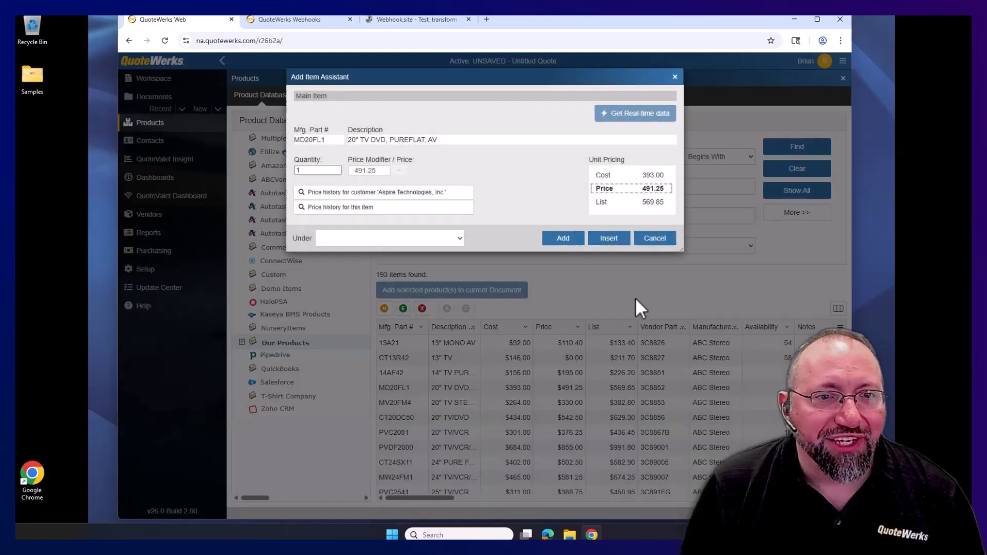
click(572, 239)
click(841, 79)
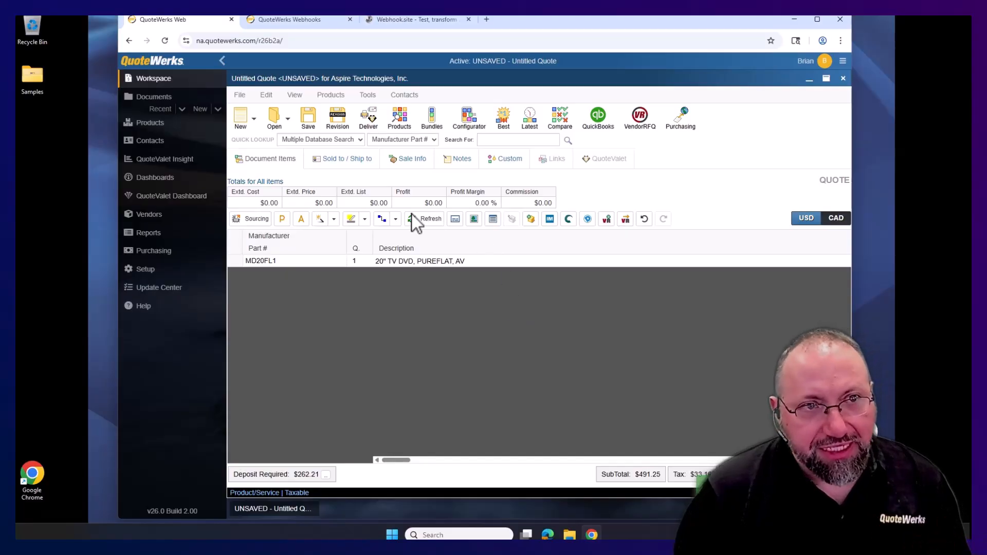
- Save the quote under its default Aspire Technologies name and open its delivery options
click(310, 129)
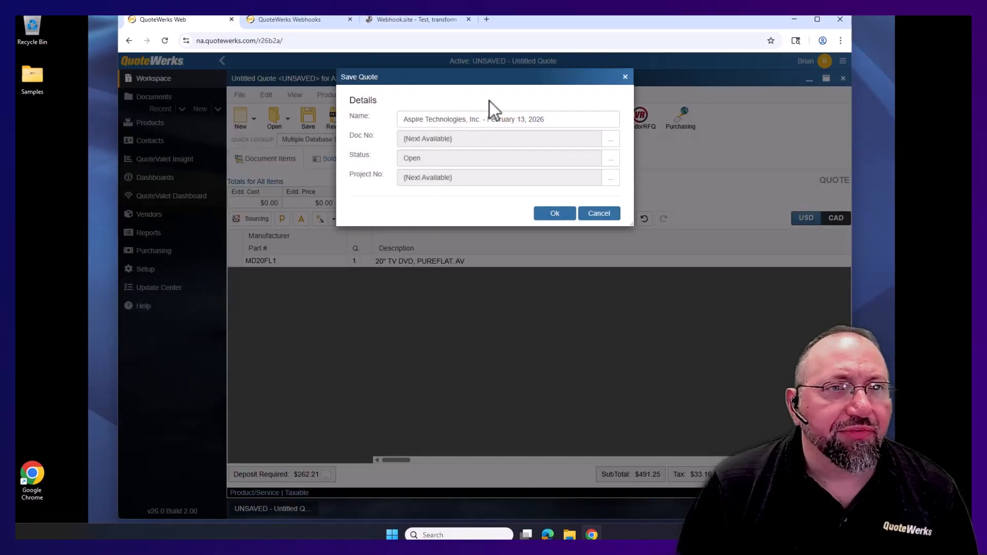
click(554, 215)
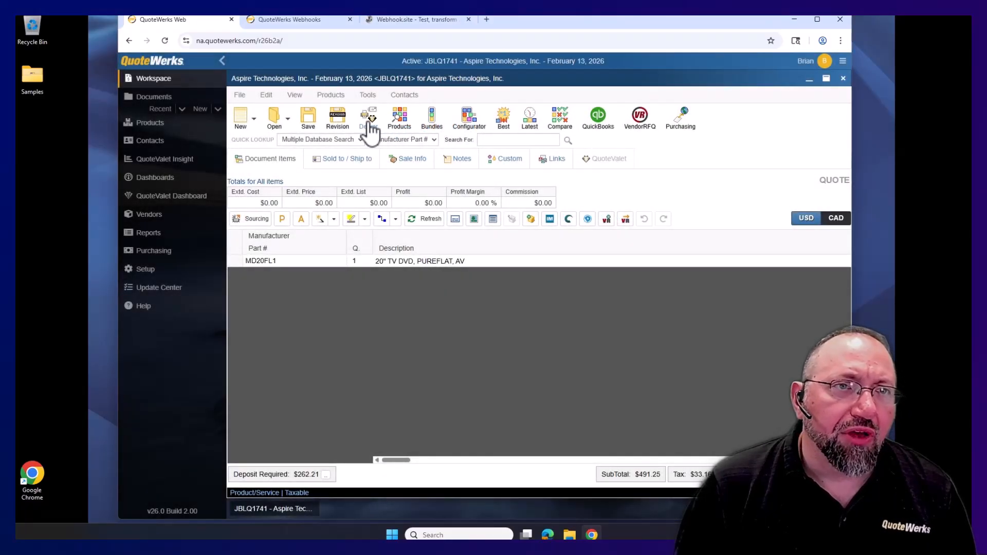
click(368, 123)
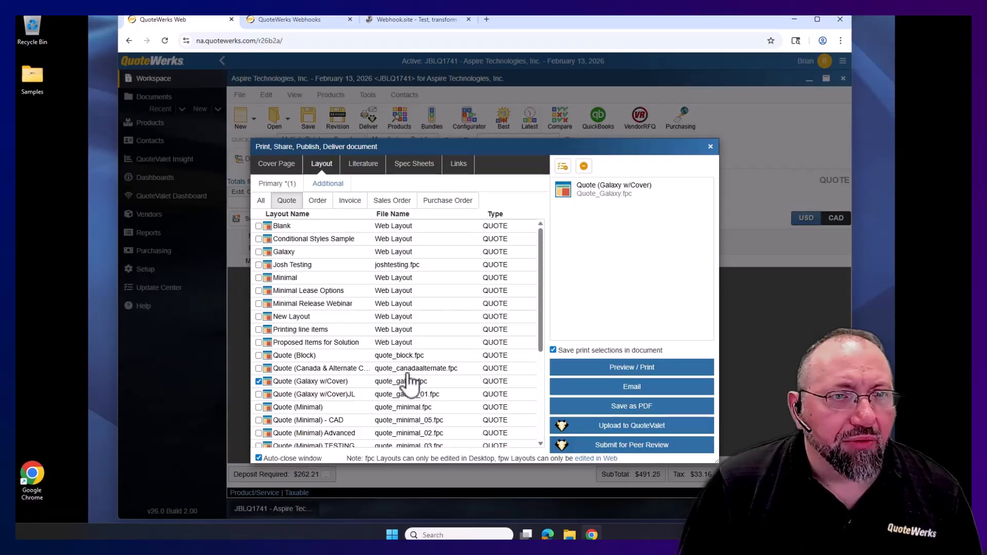
- Upload quote JBLQ1741 to QuoteValet and preview its customer web page
click(658, 430)
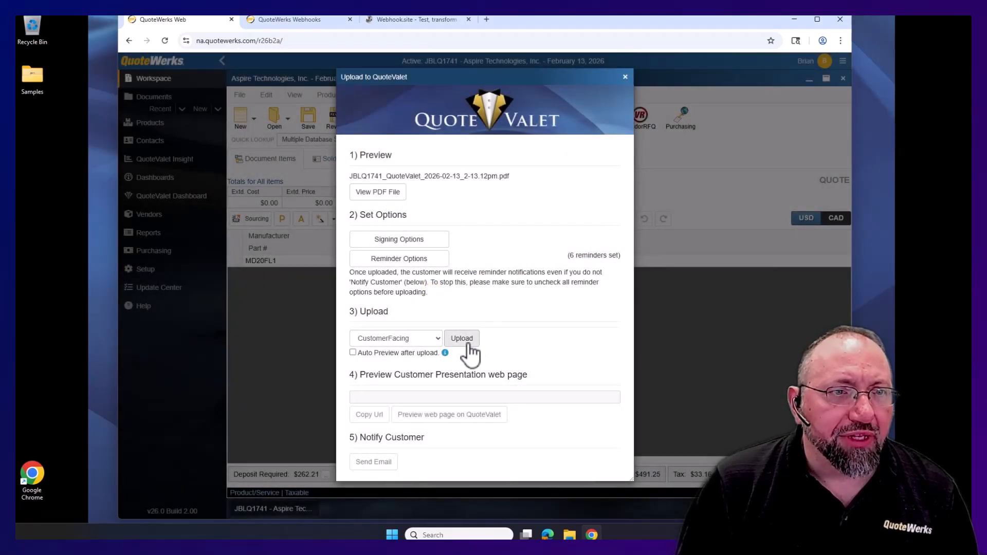
click(462, 340)
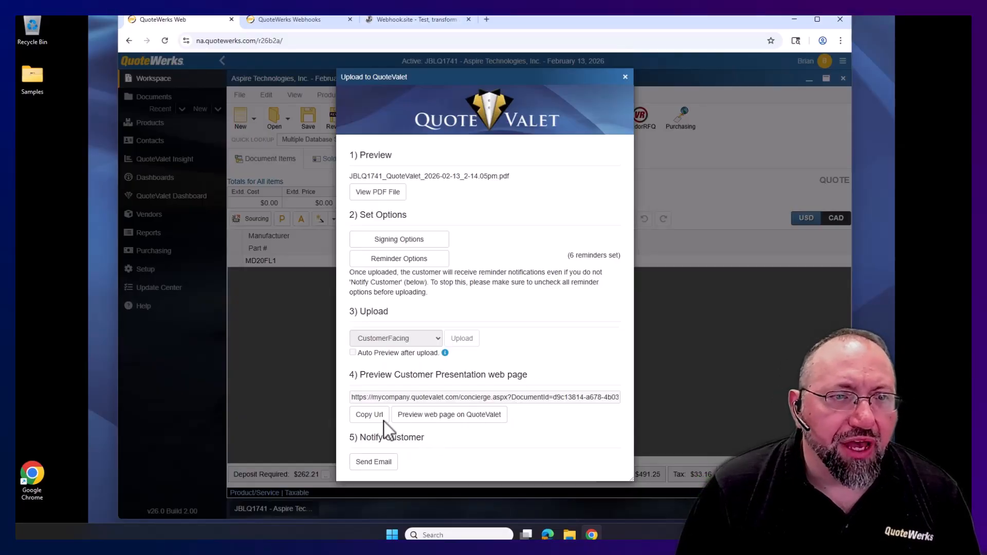
click(450, 415)
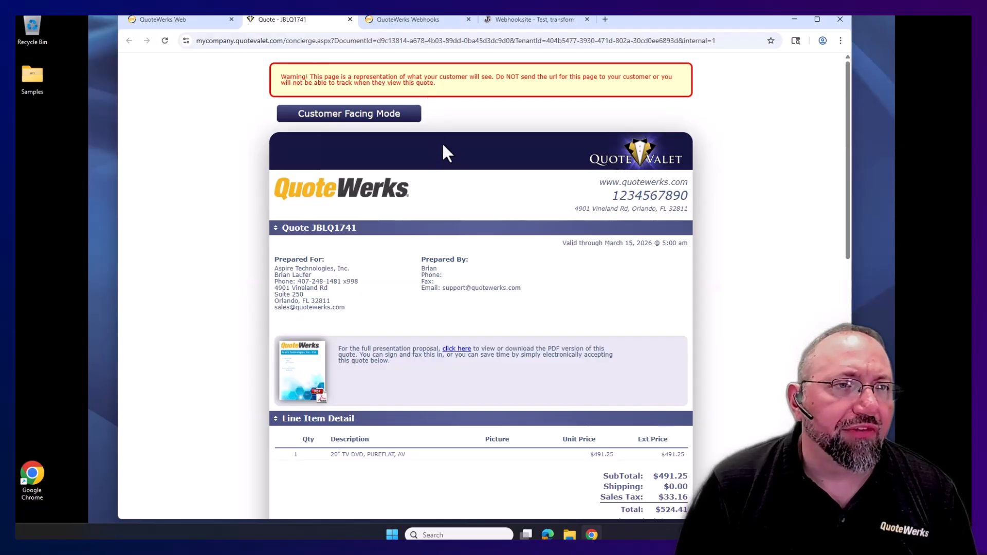
- Check Webhook.site for new requests, then return to the quote JBLQ1741 tab
scroll(427, 280, down, 4)
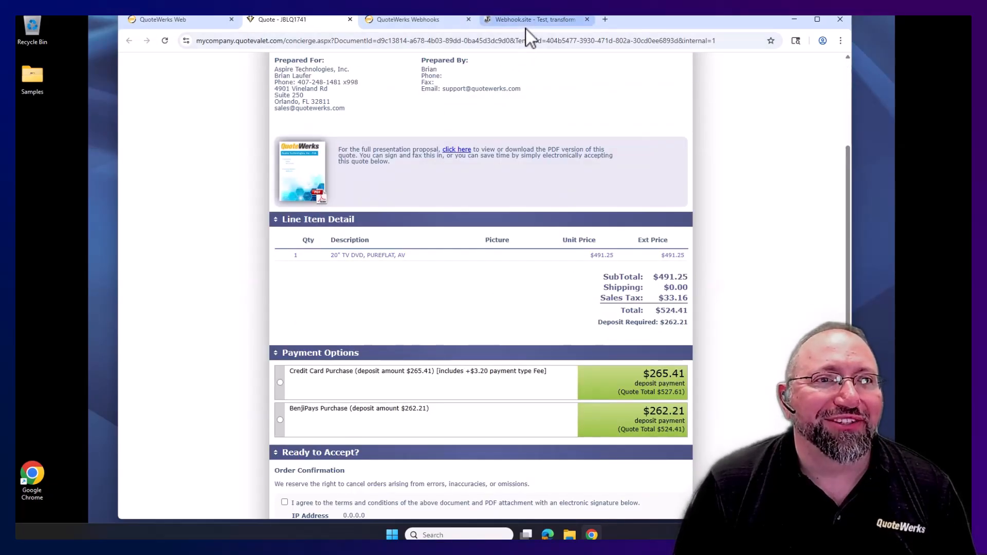
click(527, 20)
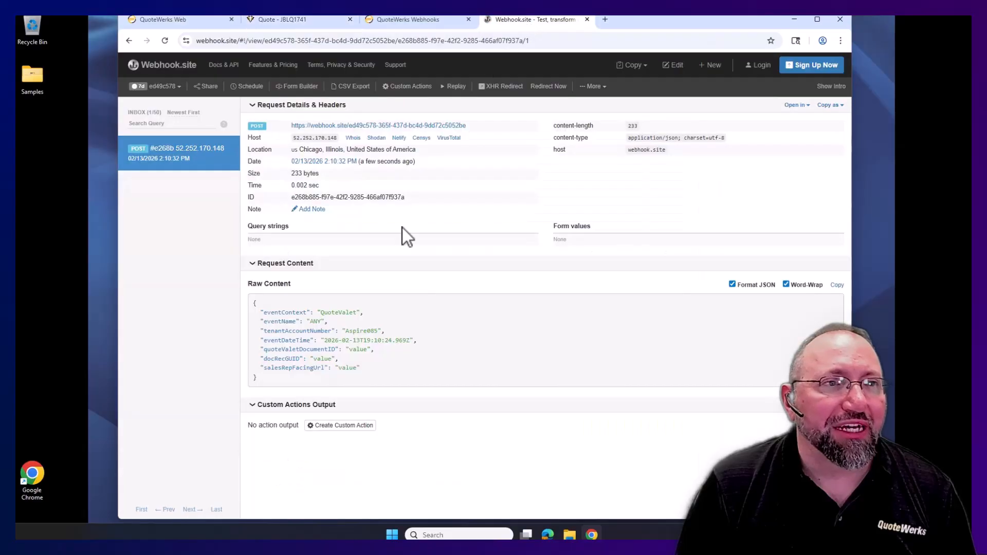
click(292, 21)
- Scroll the customer-facing quote JBLQ1741 page to the Have Questions area
scroll(670, 174, up, 4)
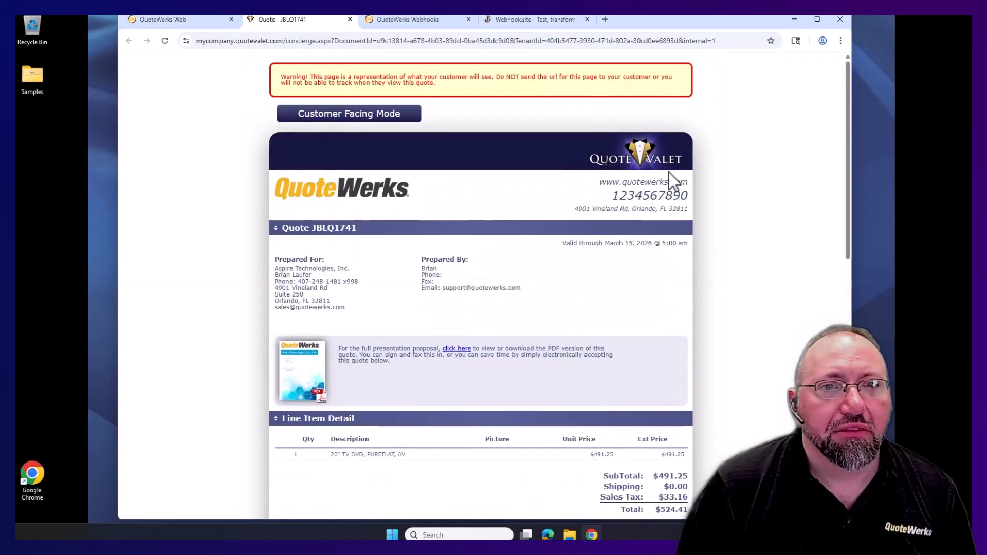
scroll(665, 172, down, 10)
scroll(617, 180, up, 3)
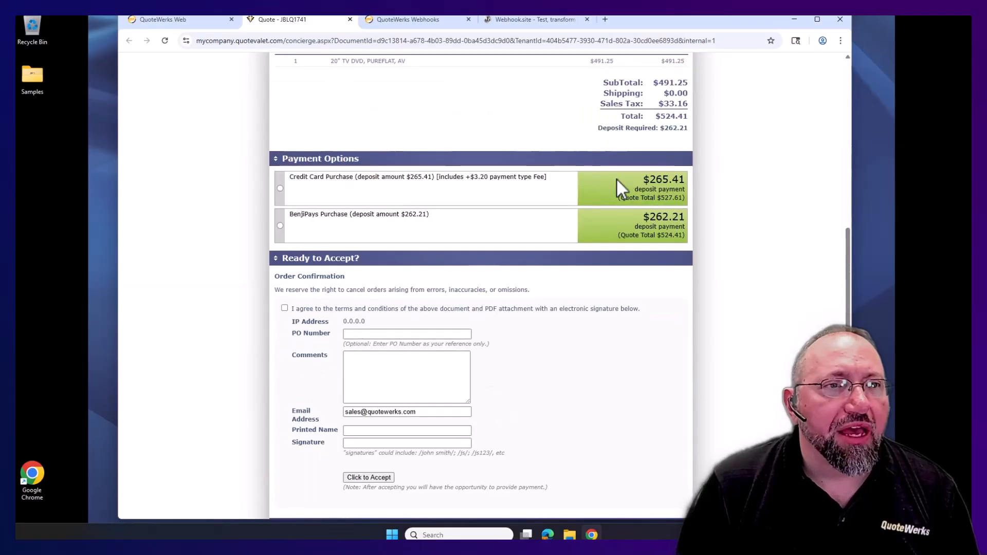
scroll(617, 180, down, 3)
click(414, 370)
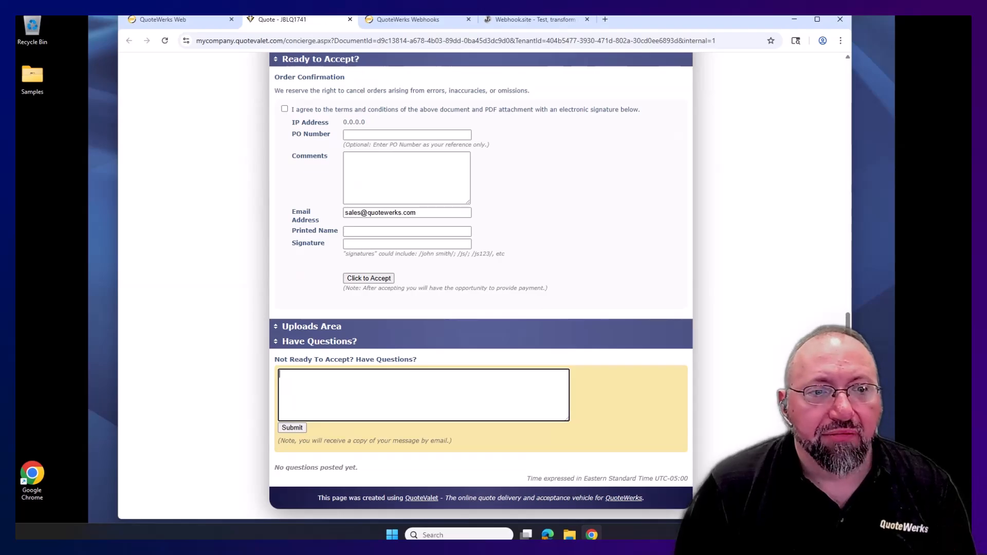
scroll(655, 341, up, 10)
scroll(656, 341, down, 10)
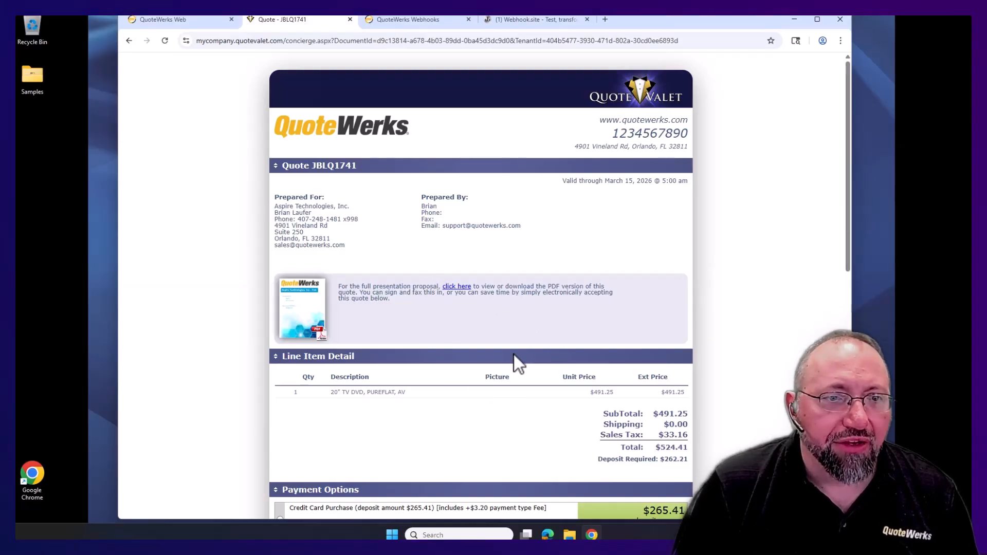
- Submit 'Can you make this a lower price?' in the quote's Have Questions box
scroll(744, 297, down, 10)
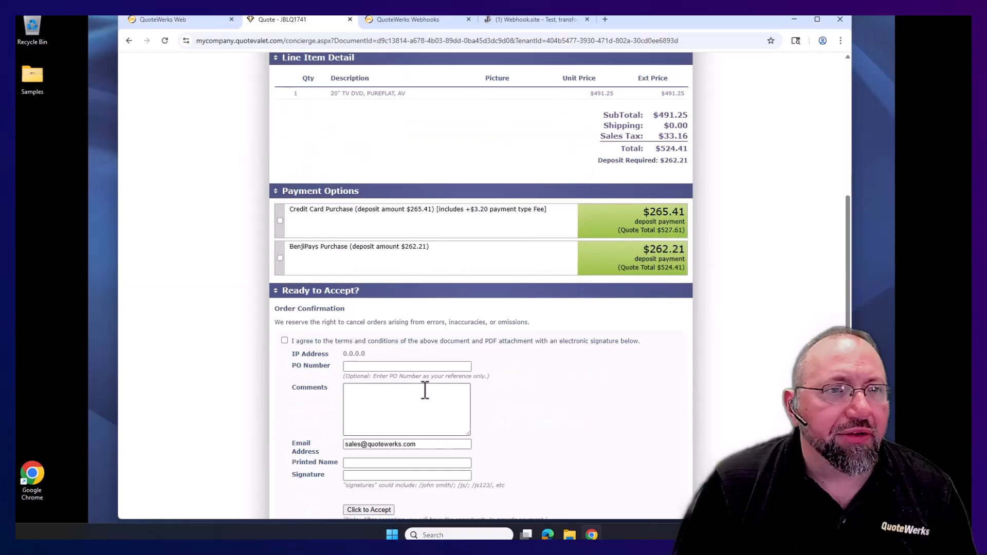
click(378, 382)
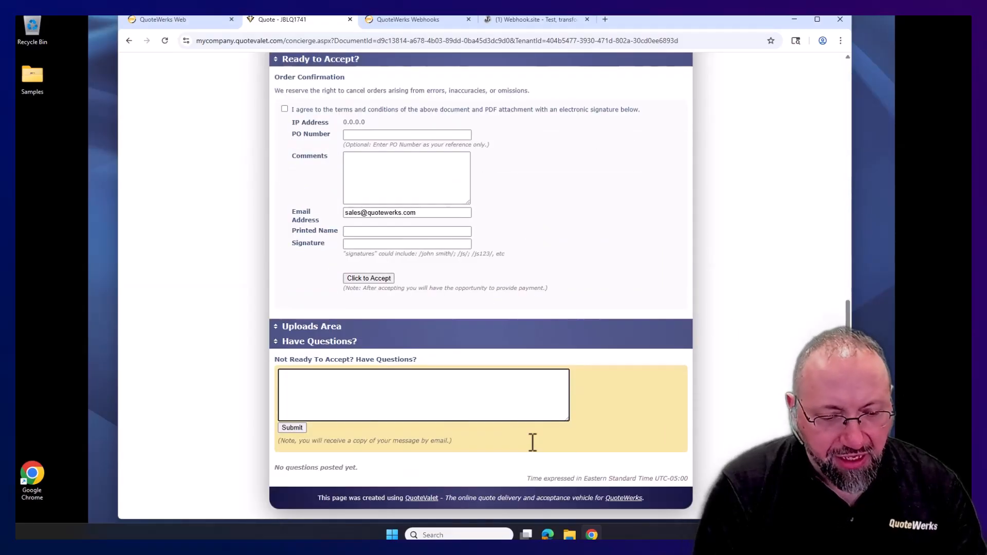
text(Can you )
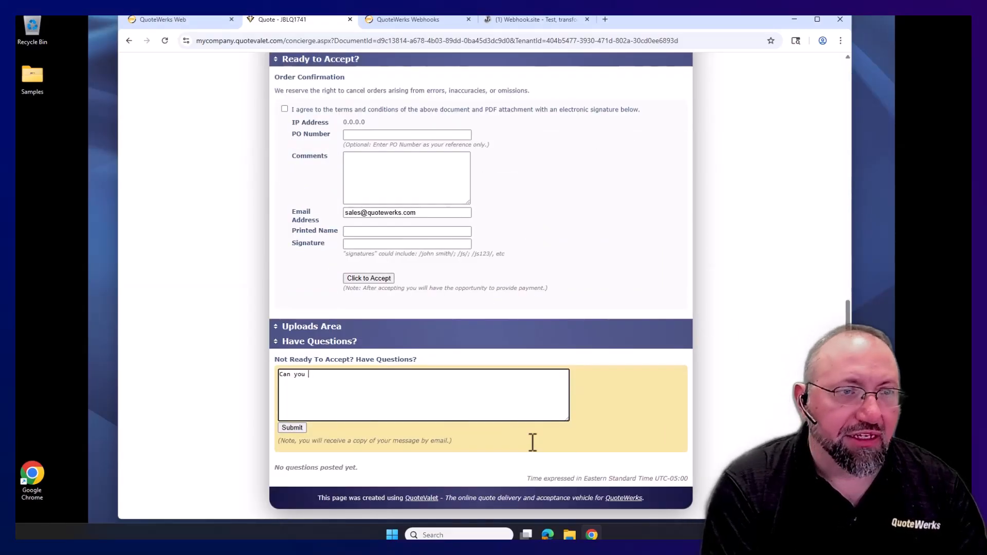
text(make this)
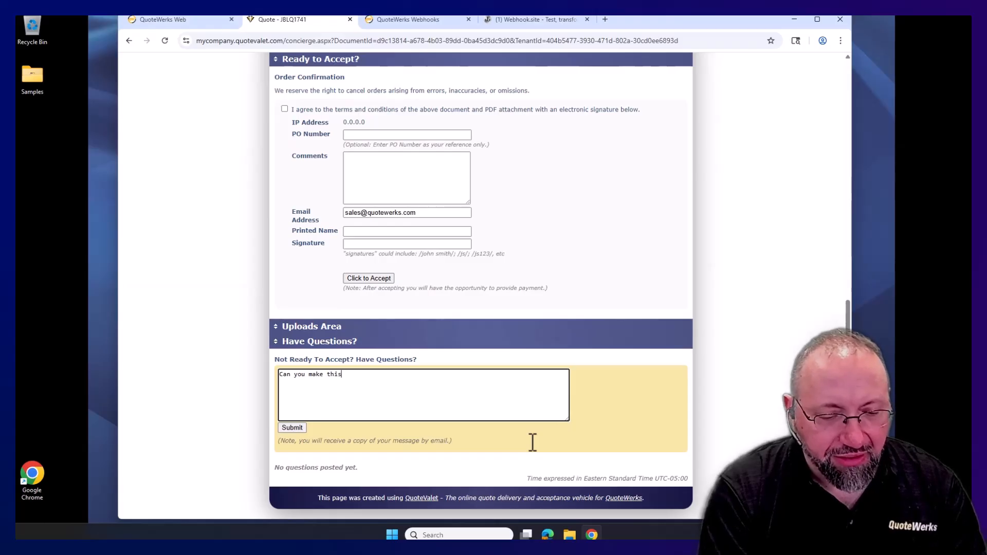
text( a lower price?)
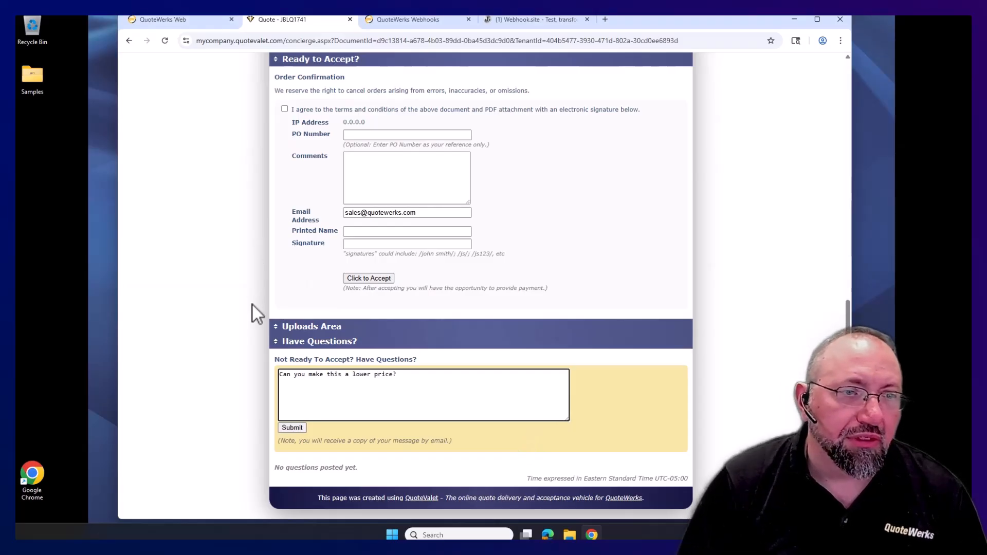
click(290, 427)
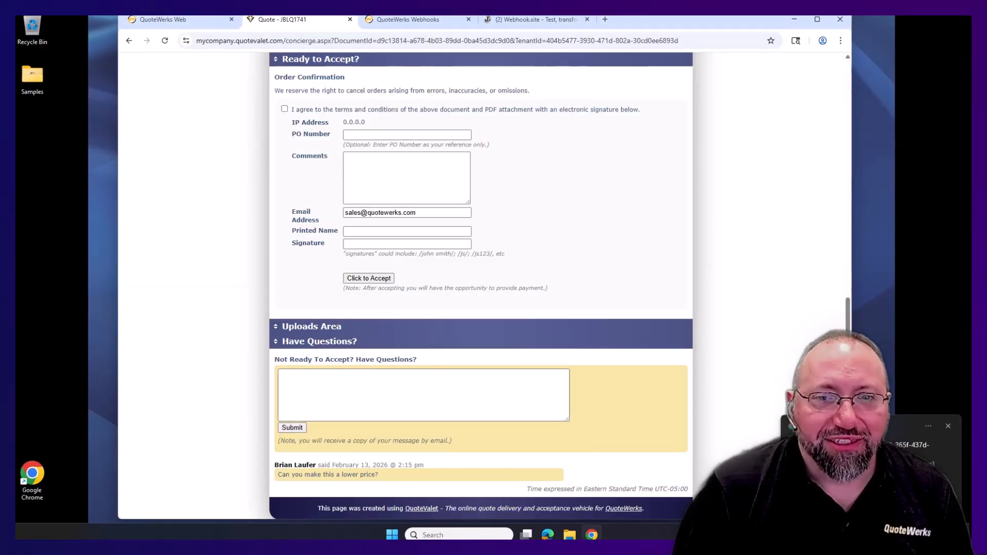
scroll(725, 262, up, 6)
- Choose Credit Card Purchase, agree to the terms, sign as 'test quote' and accept
scroll(724, 262, down, 3)
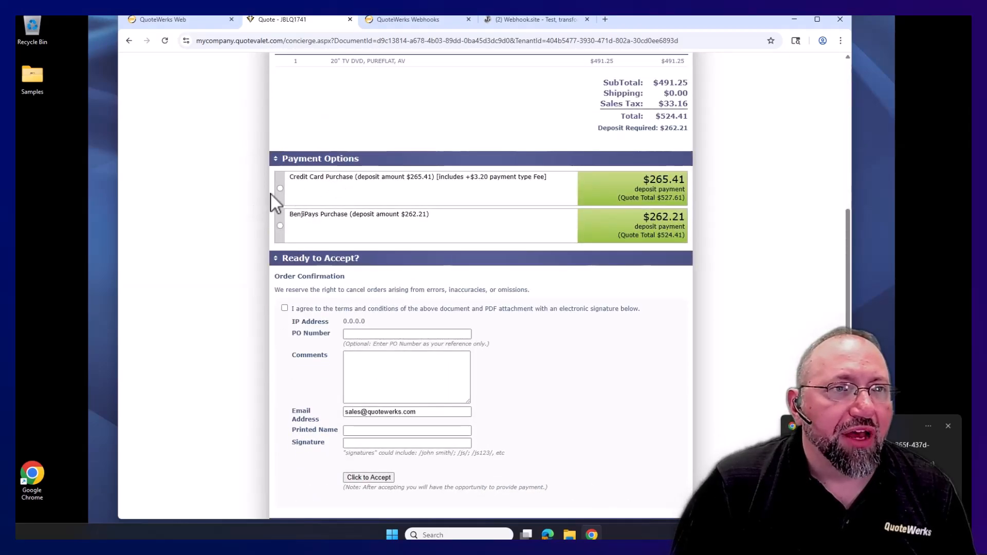
click(280, 189)
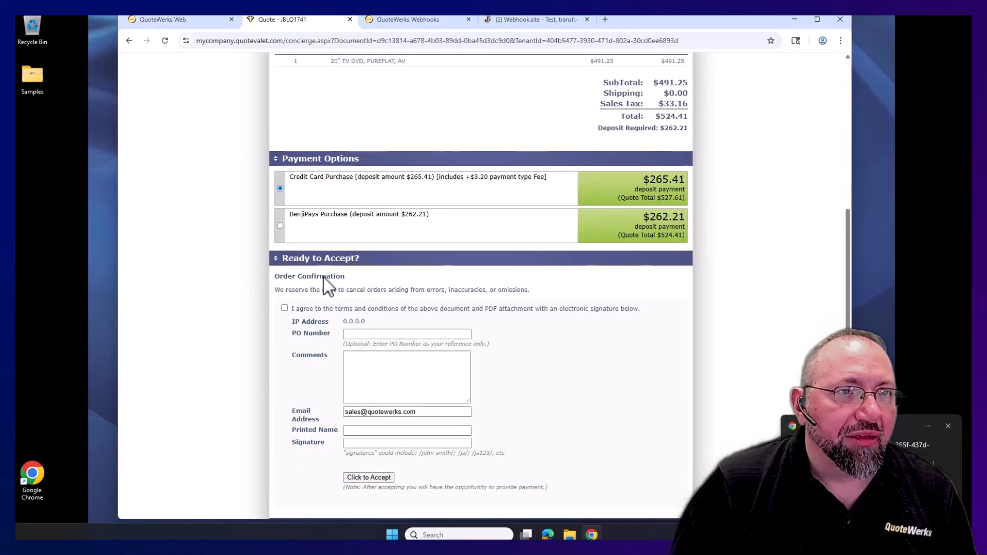
click(285, 309)
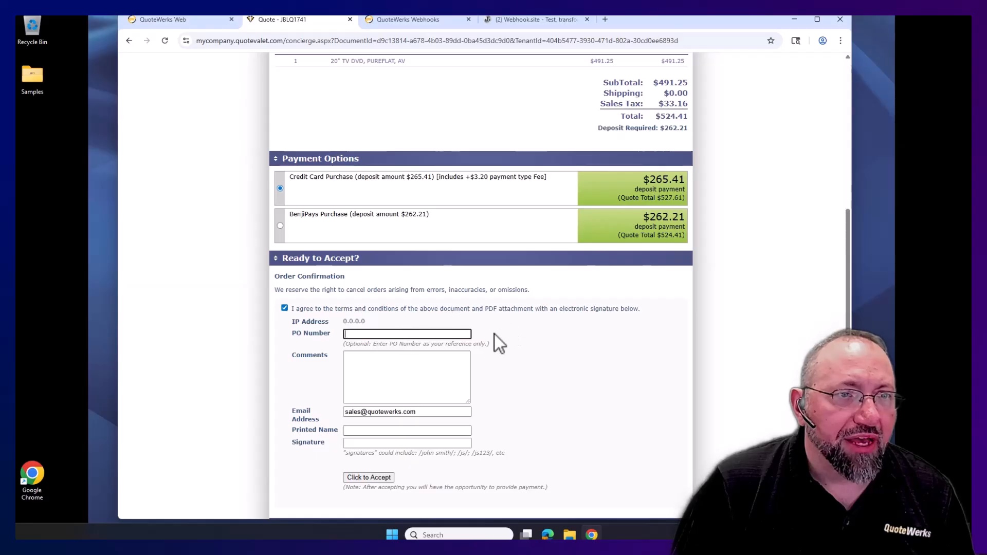
click(387, 365)
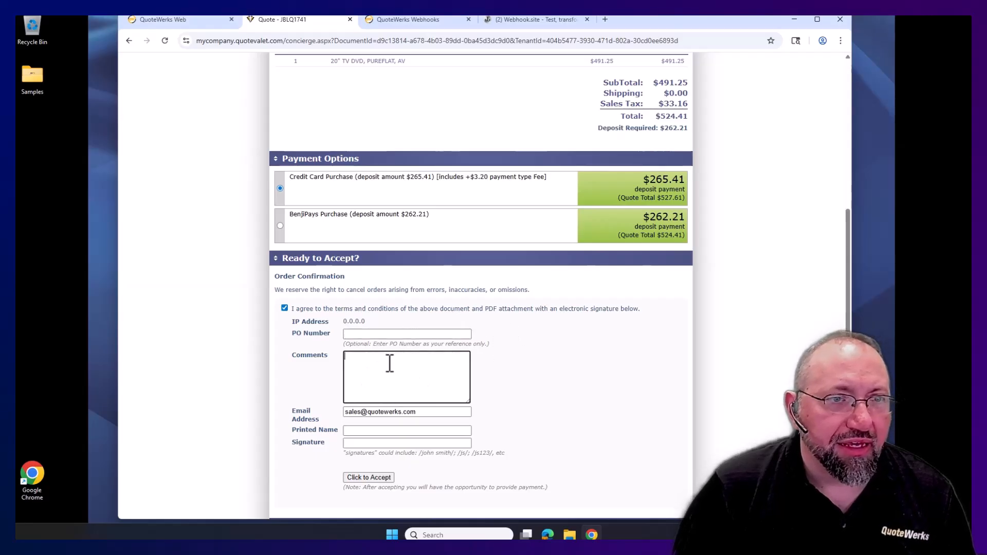
click(379, 442)
click(391, 430)
text(t)
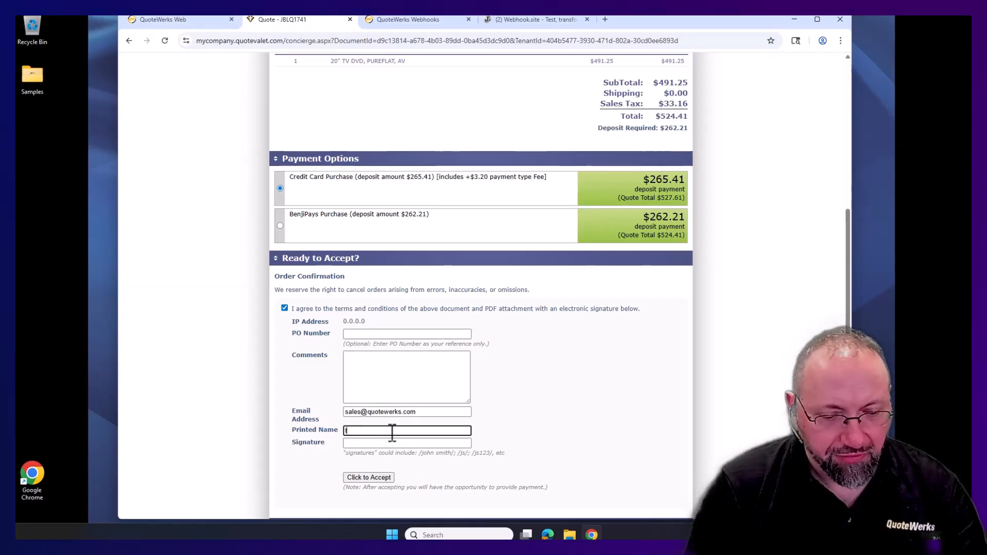
text(est quote)
key(Tab)
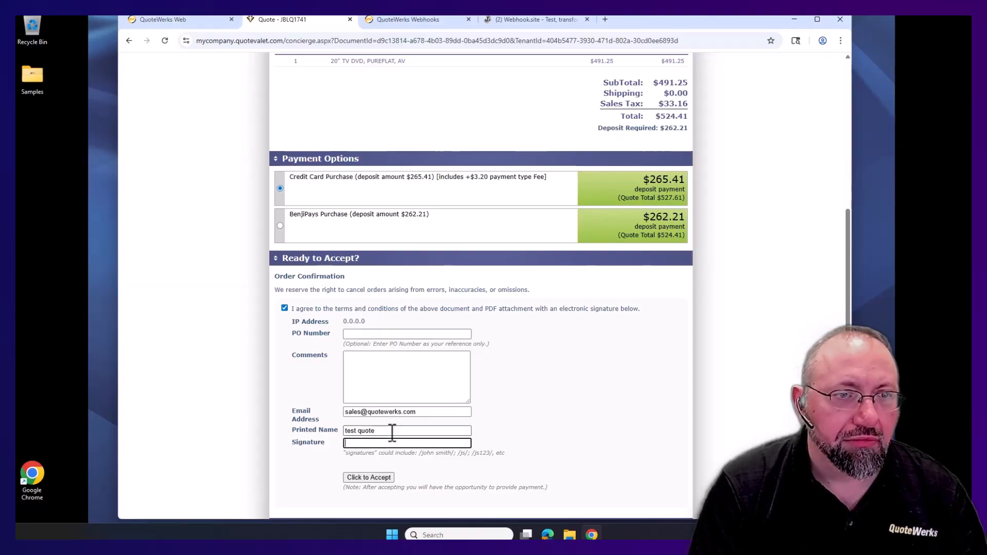
text(test quote)
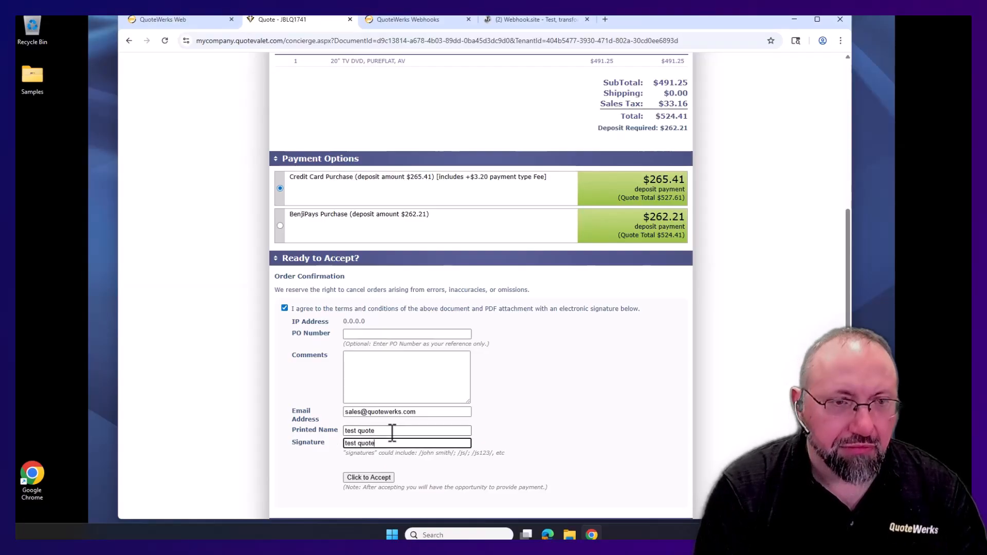
click(374, 478)
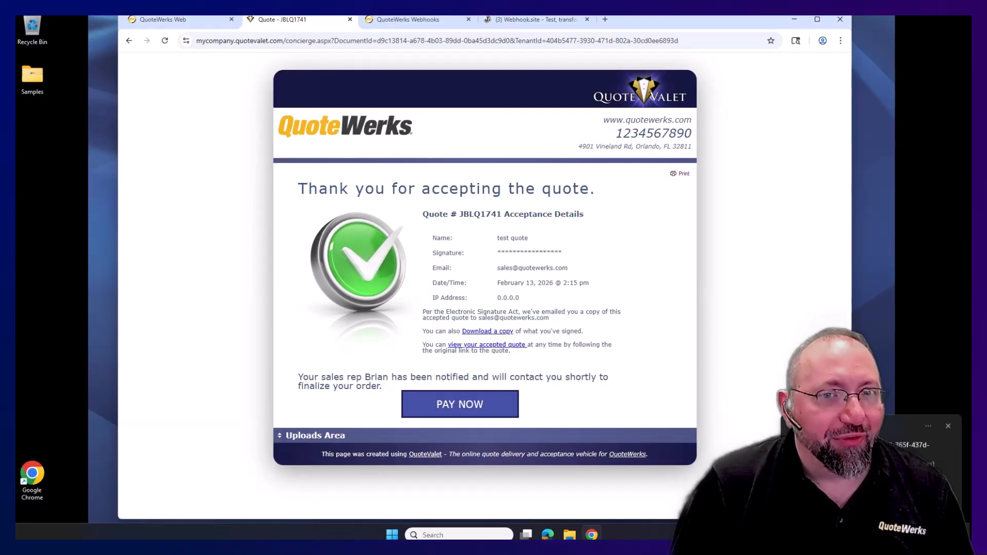
- Open the PAY NOW payment page, then view the requests received in Webhook.site
click(470, 404)
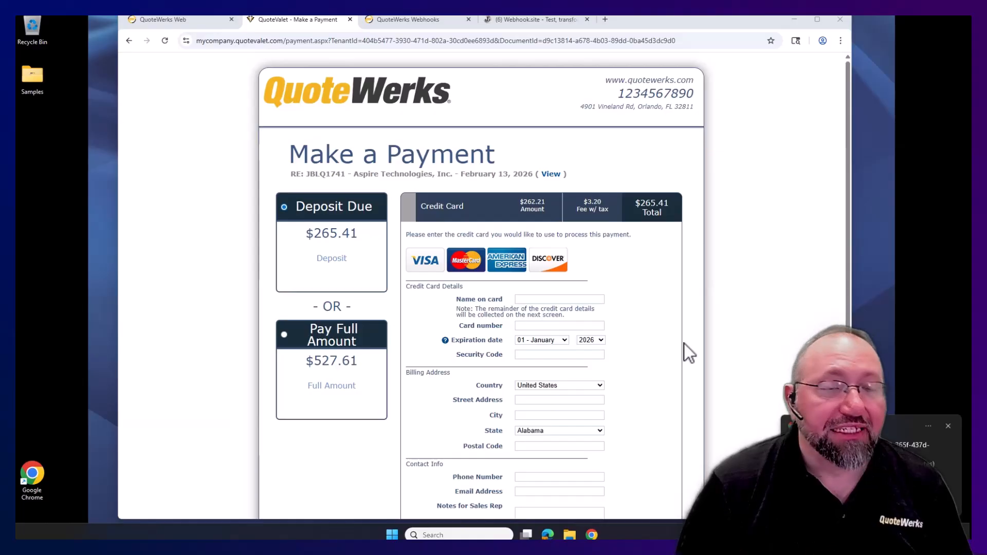
click(518, 19)
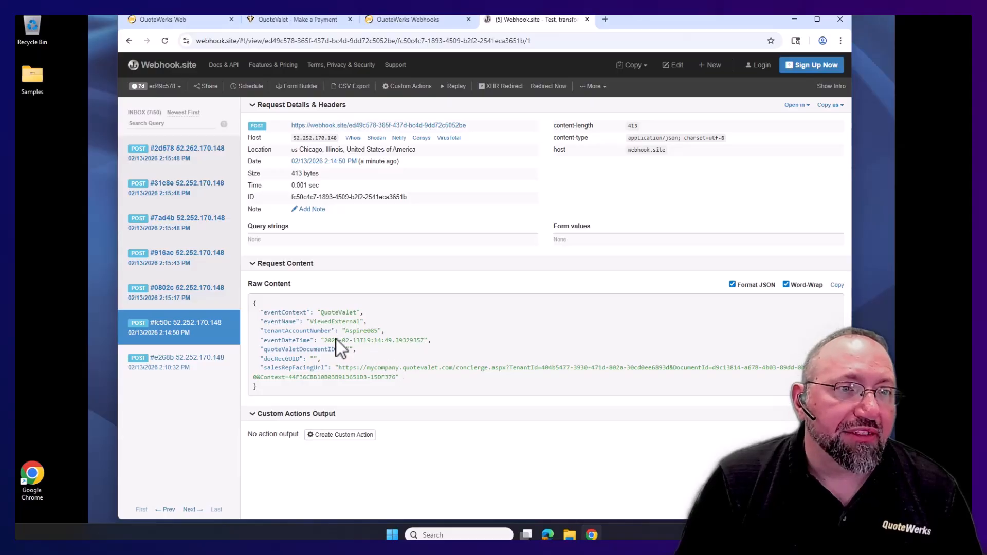
- Inspect the ViewedExternal, QuestionPostedByCustomer and Accepted requests, highlighting their event names
drag(310, 322, 397, 323)
click(201, 300)
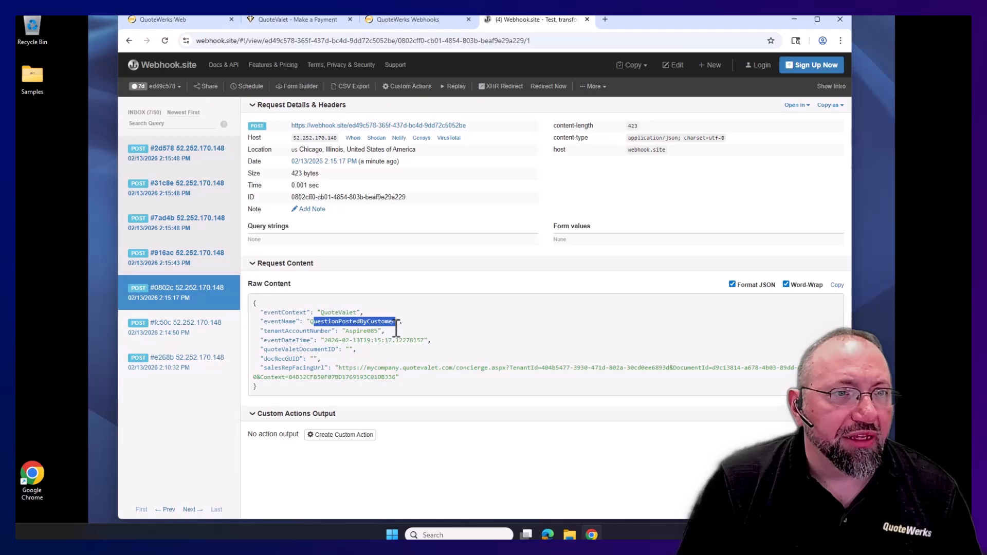
click(169, 261)
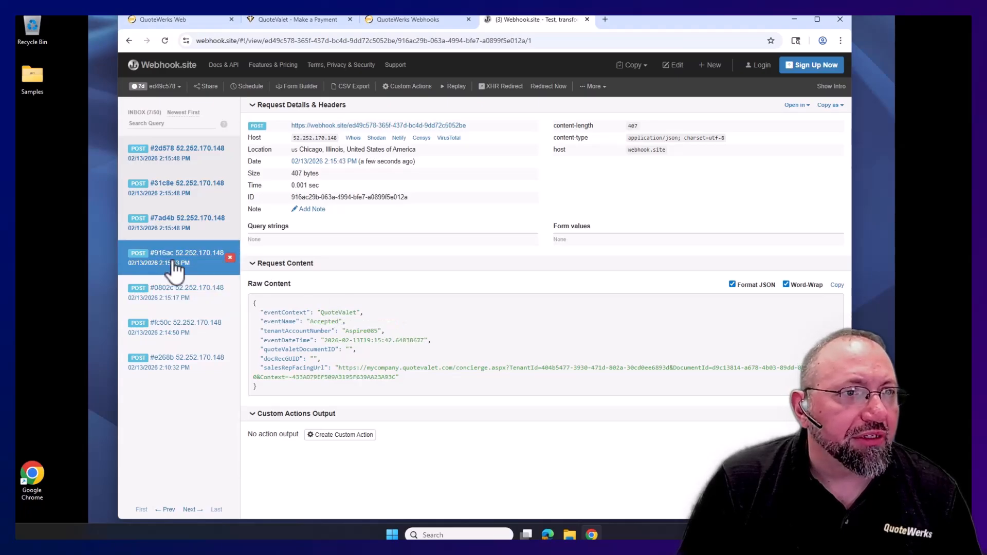
double_click(324, 322)
- Review the remaining requests and highlight PaymentRequestPageViewedByCustomer in the newest, #2d578
click(177, 232)
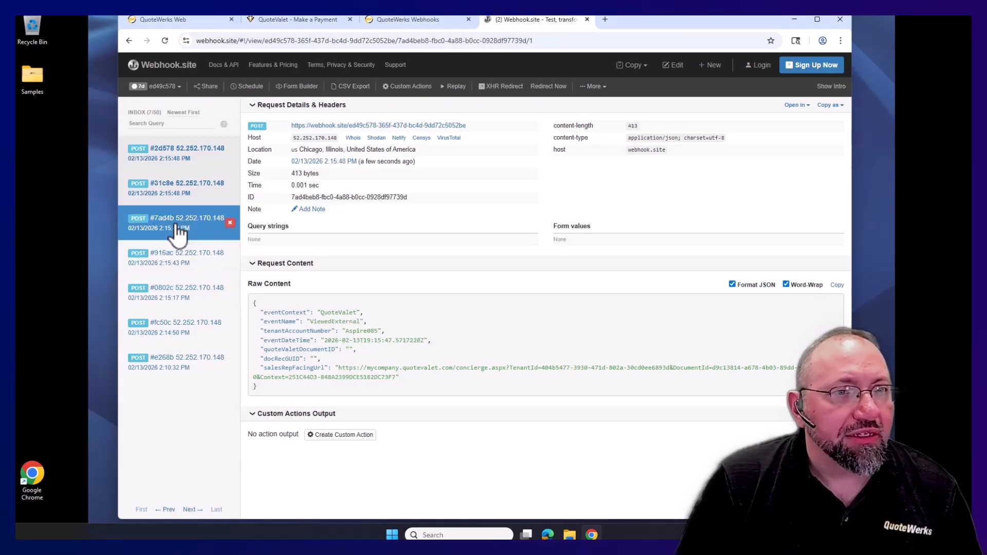
click(159, 192)
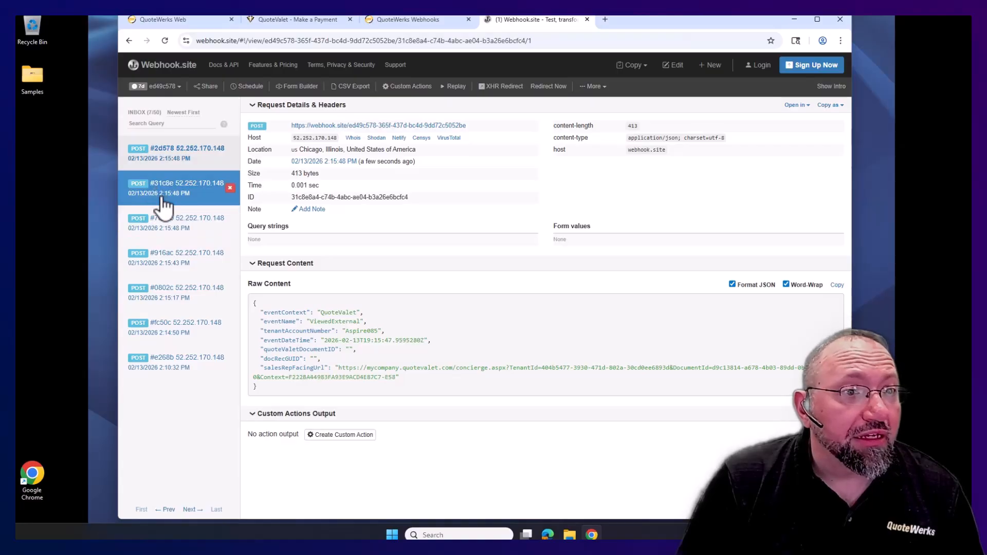
click(161, 165)
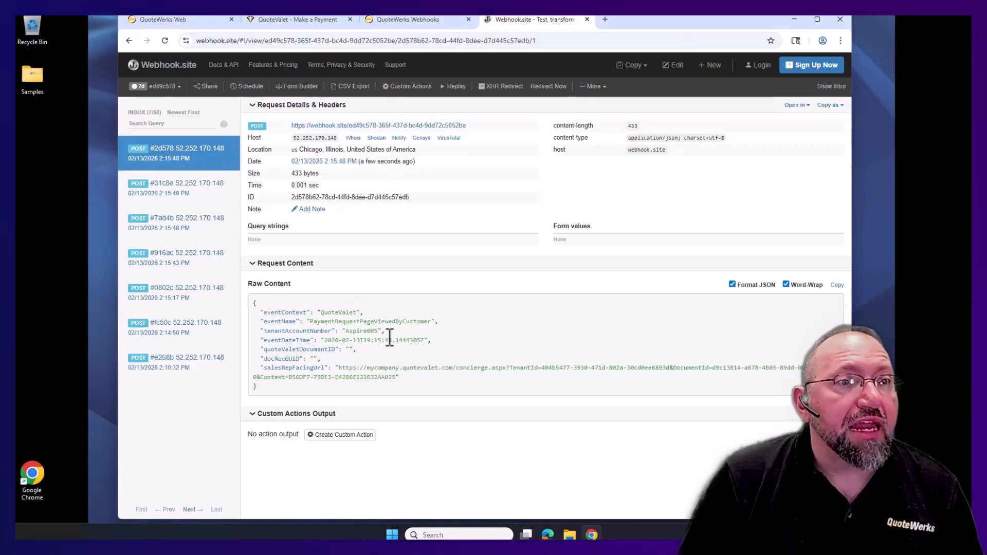
drag(310, 322, 314, 321)
drag(405, 338, 442, 323)
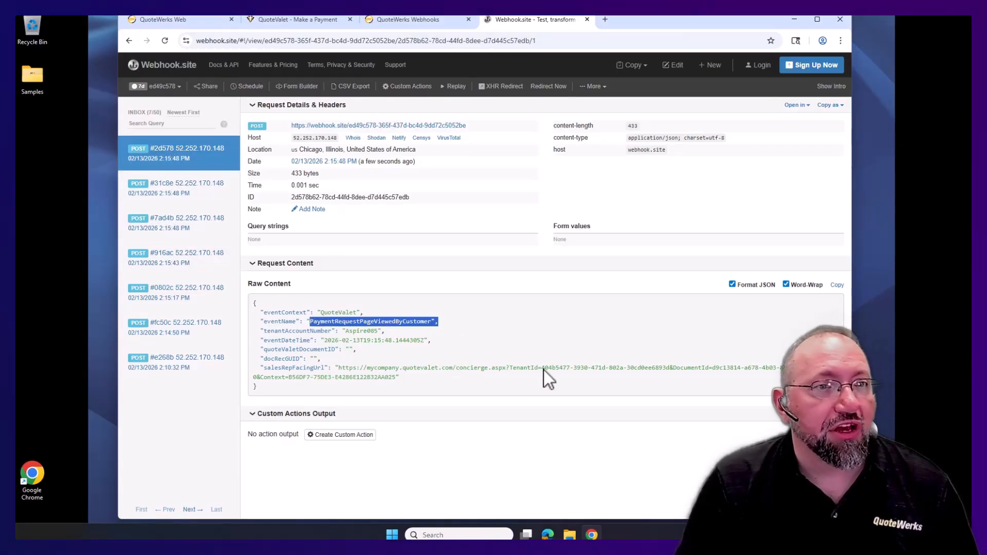